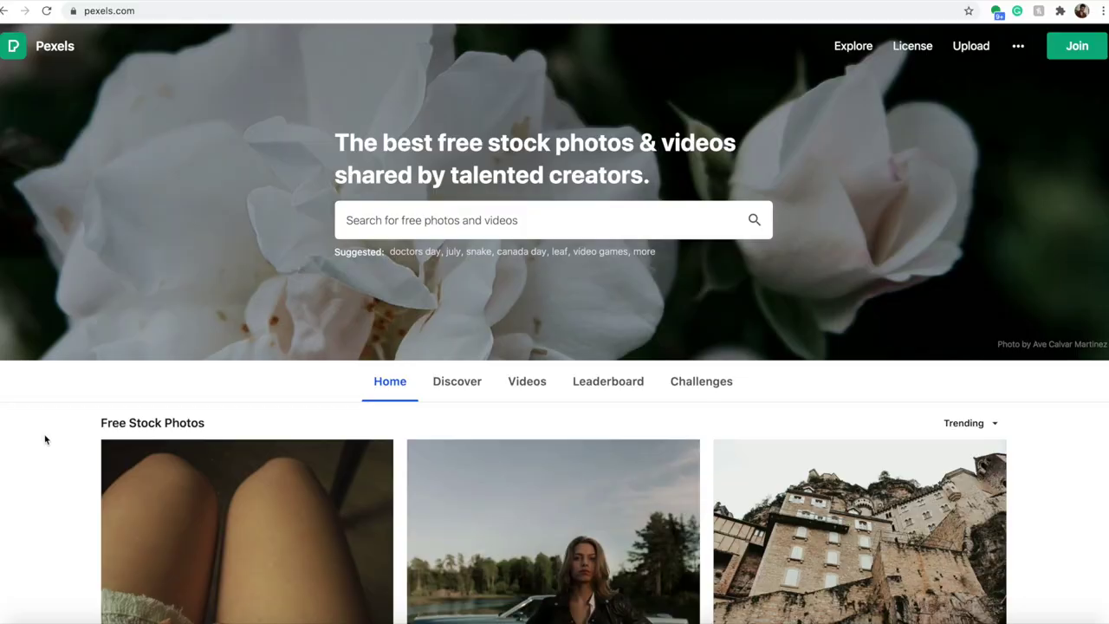
- Browse the Pexels 'beach' videos for a Beach Waves clip and dismiss the iStock promotion popup
scroll(46, 440, "down", 4)
scroll(46, 439, "down", 5)
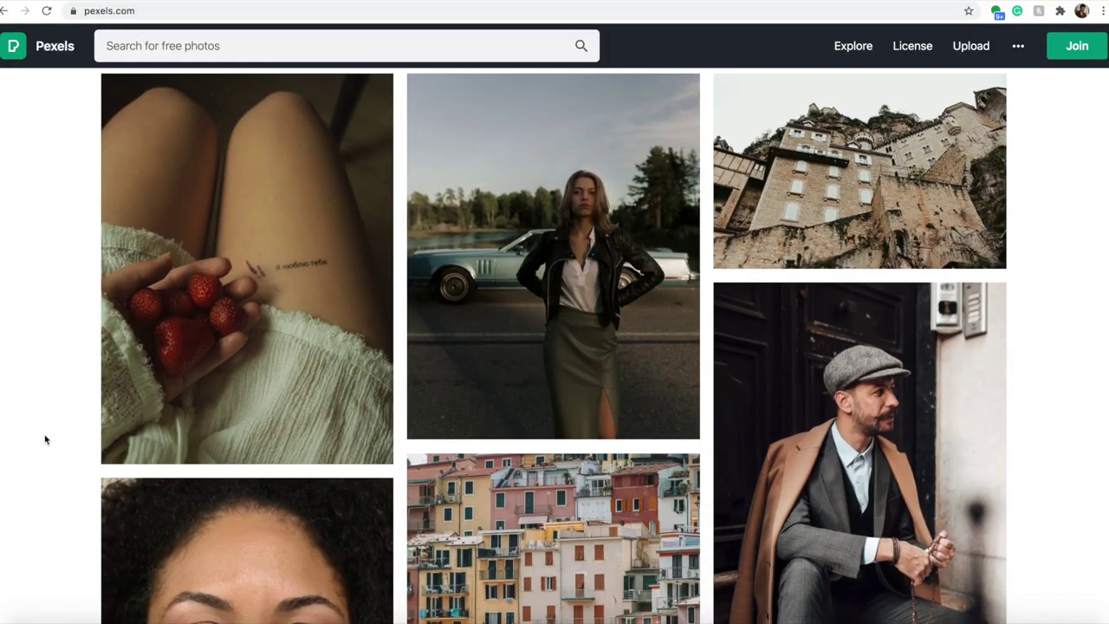
scroll(45, 440, "down", 10)
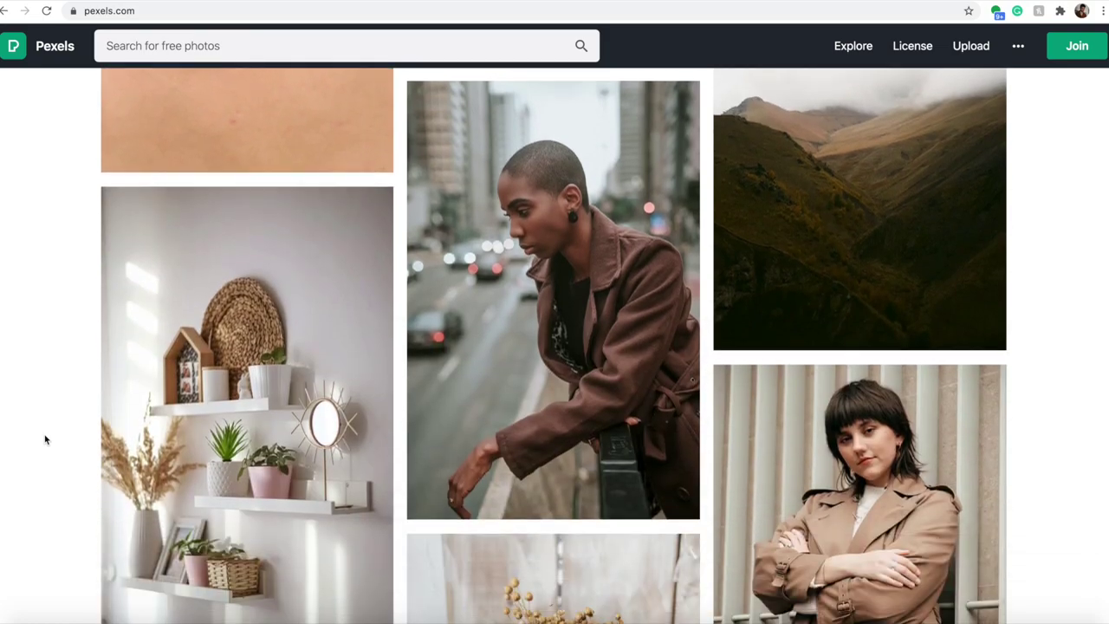
scroll(46, 439, "down", 5)
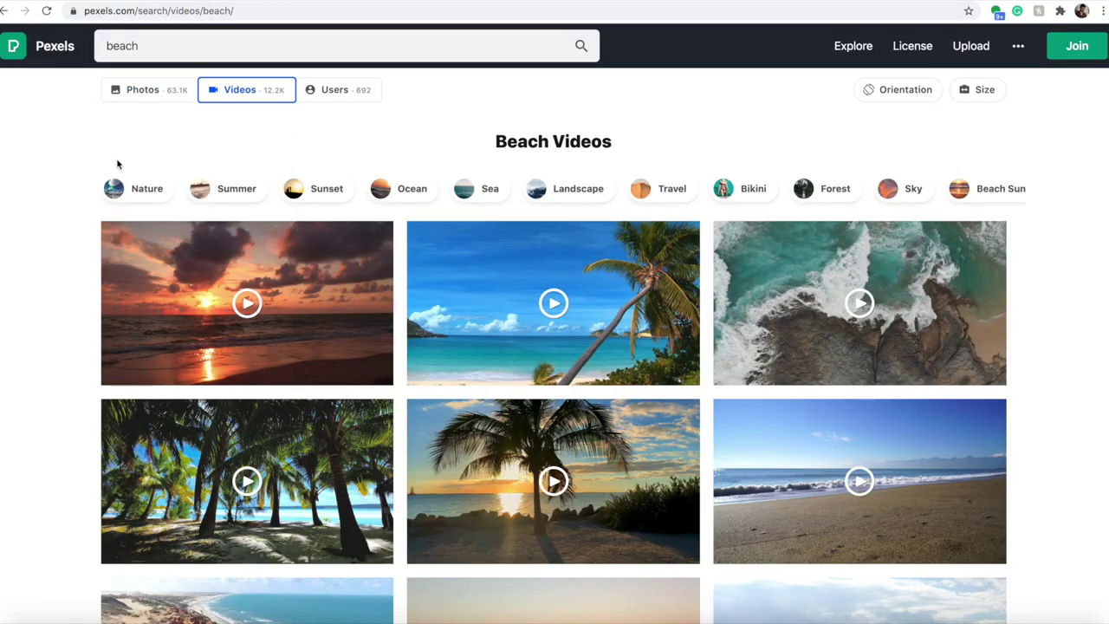
scroll(119, 165, "down", 2)
scroll(260, 208, "down", 1)
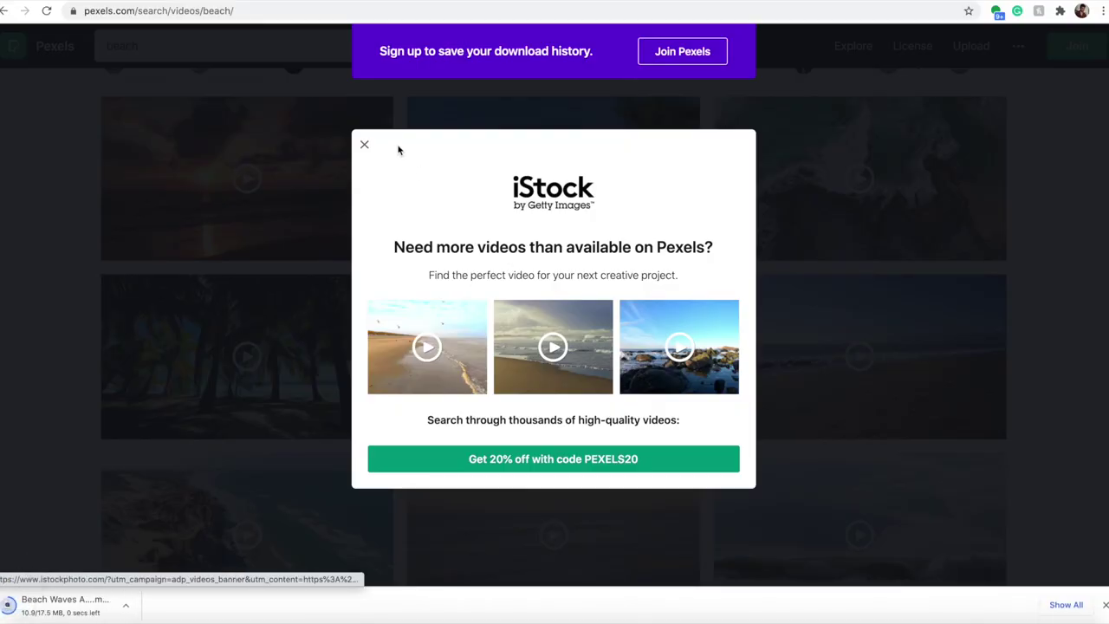
left_click(365, 145)
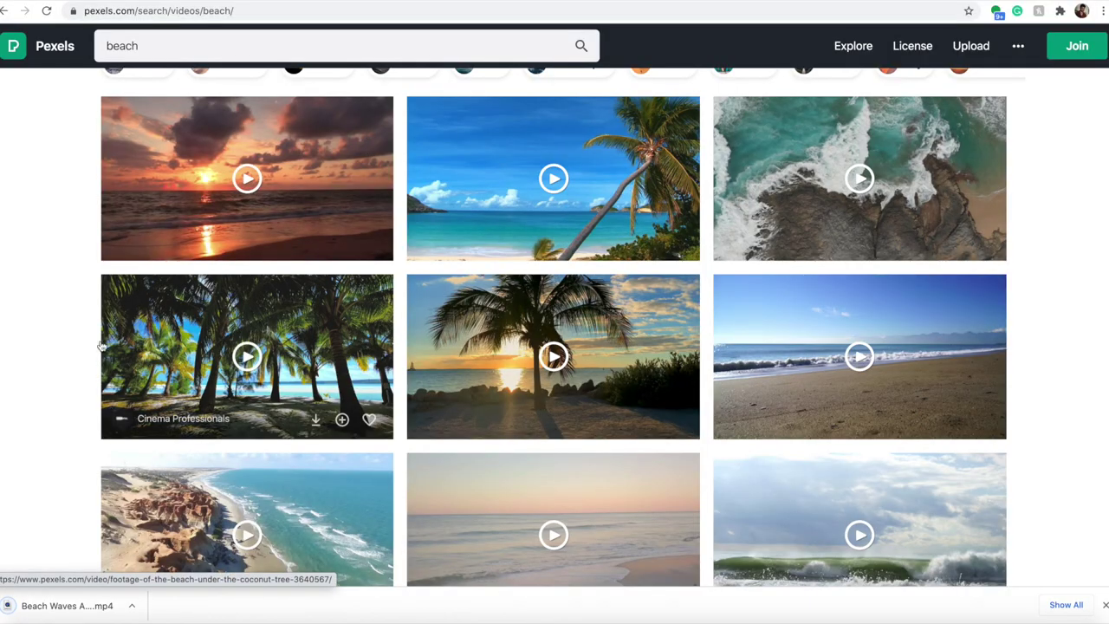
scroll(520, 346, "down", 5)
scroll(507, 340, "down", 1)
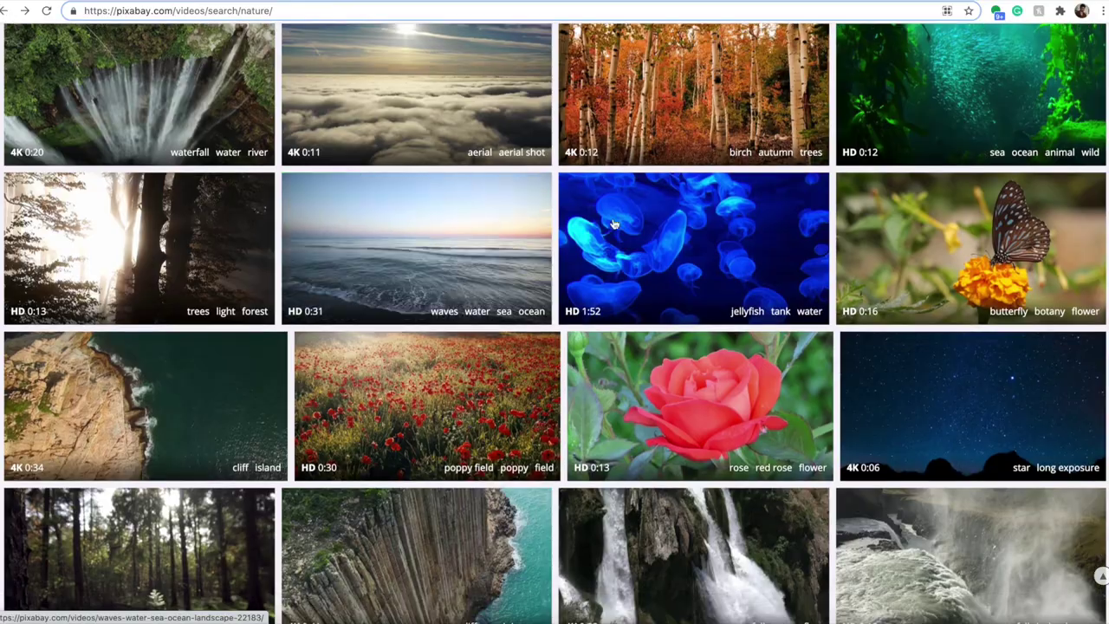
- Download the Pixabay jellyfish clip, then the Poppy Field clip at 1920×1080
left_click(646, 268)
left_click(858, 310)
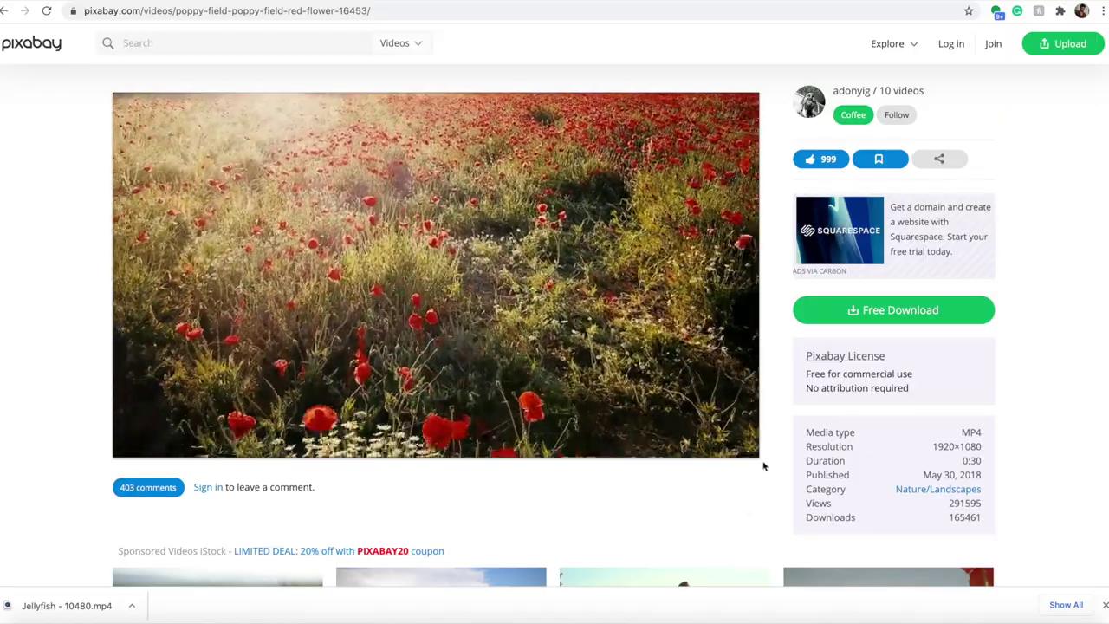
left_click(872, 313)
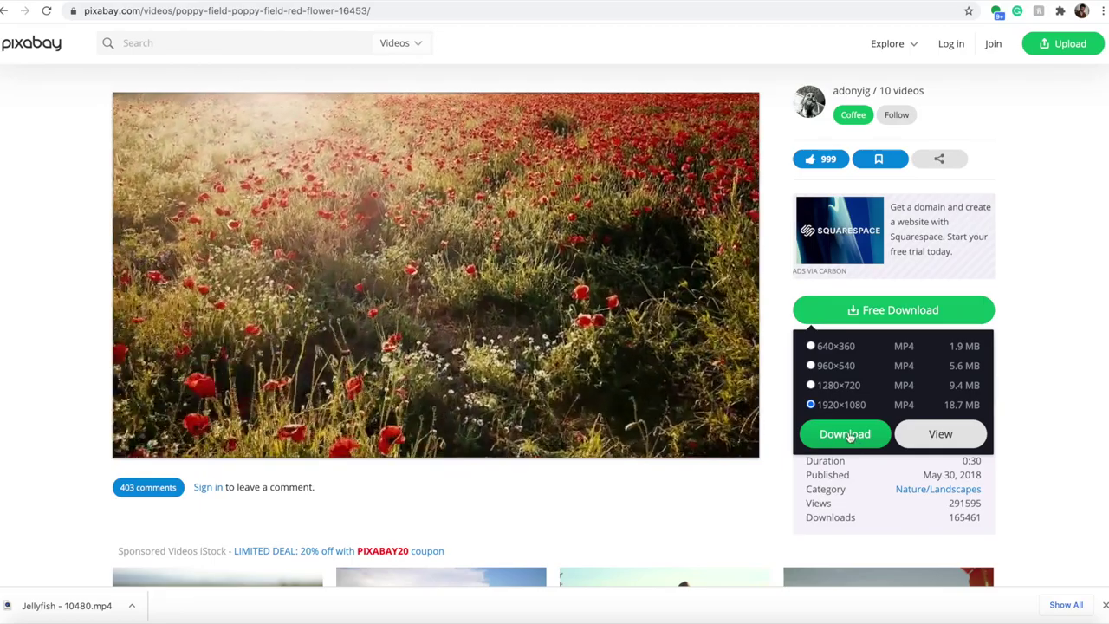
left_click(853, 438)
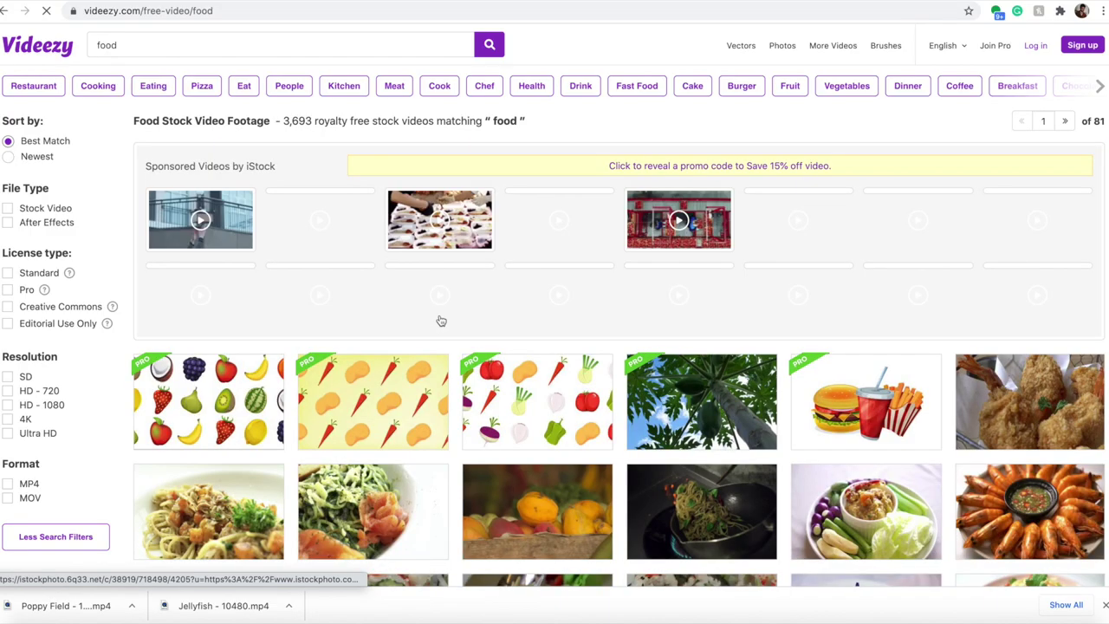
- Open the slow-motion spaghetti cooking clip from Videezy's food results and play its preview
scroll(735, 347, "down", 4)
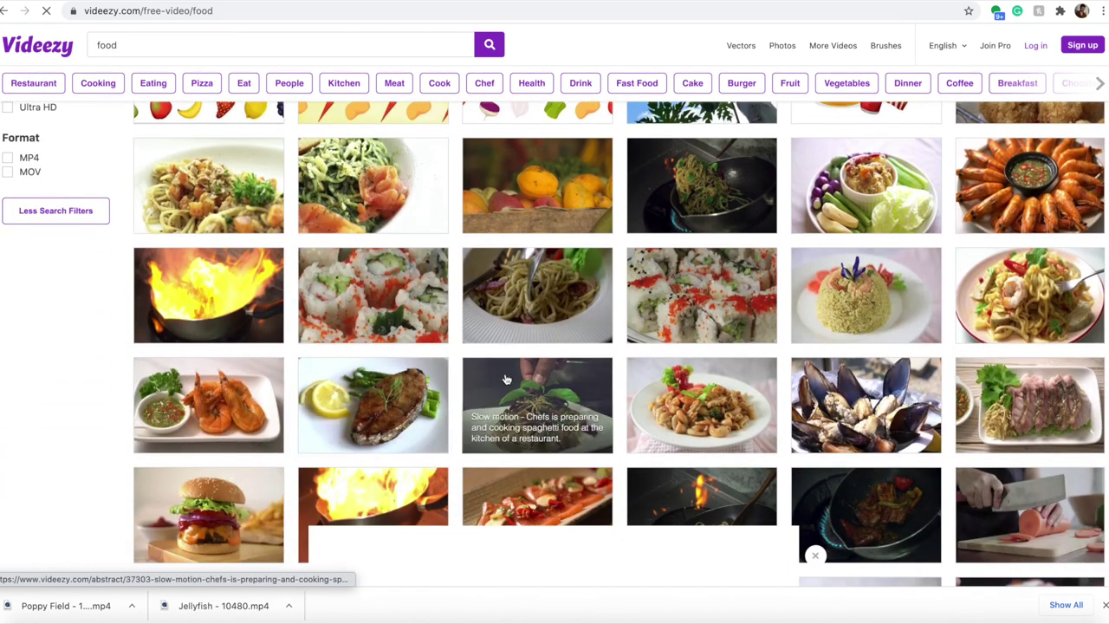
left_click(687, 209)
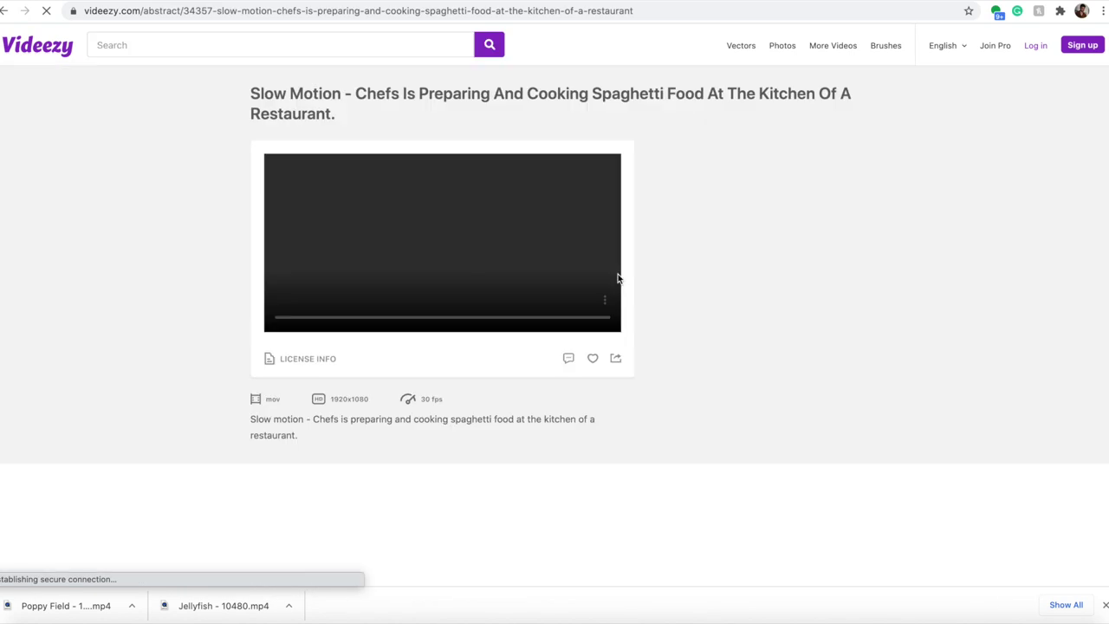
left_click(433, 255)
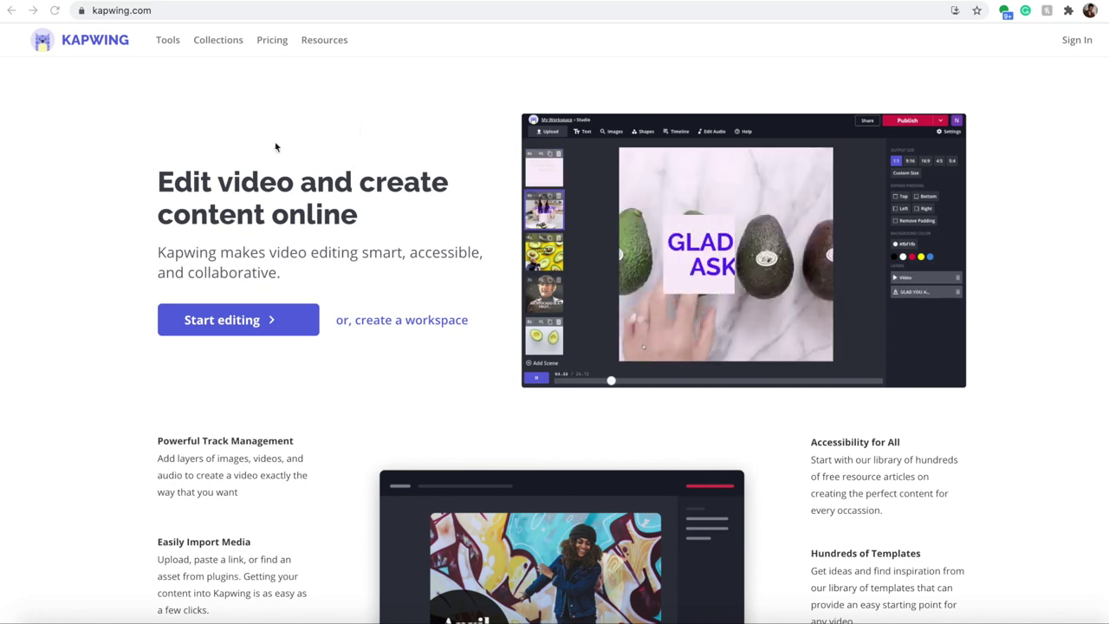
- Sign in with Google, create a new project, and upload the 'ninetaels - sandbar' song as audio
left_click(1073, 42)
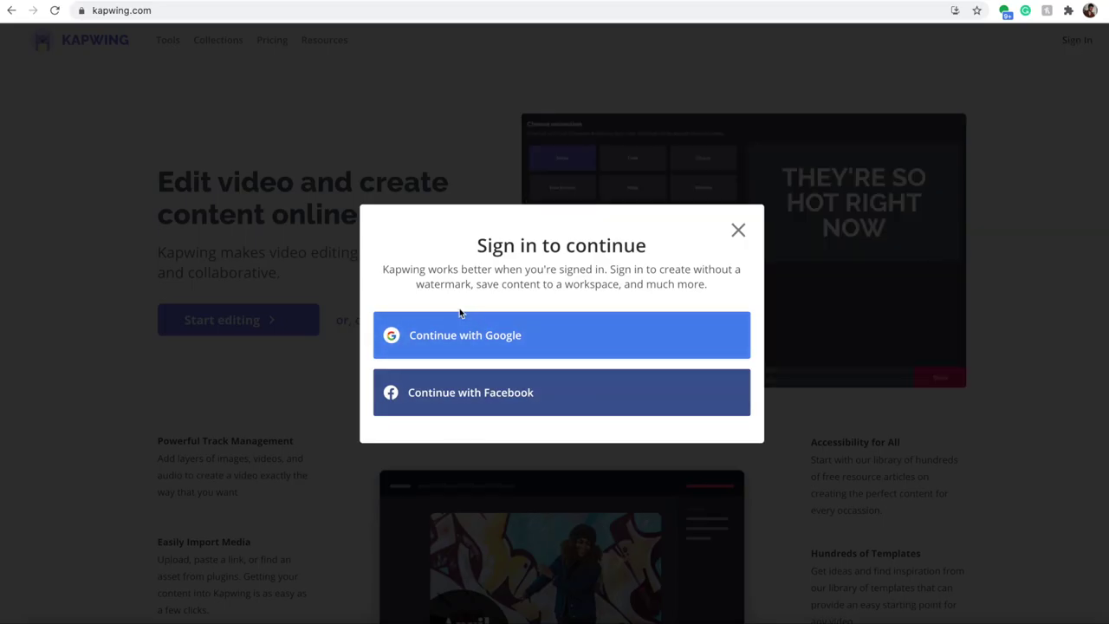
left_click(535, 341)
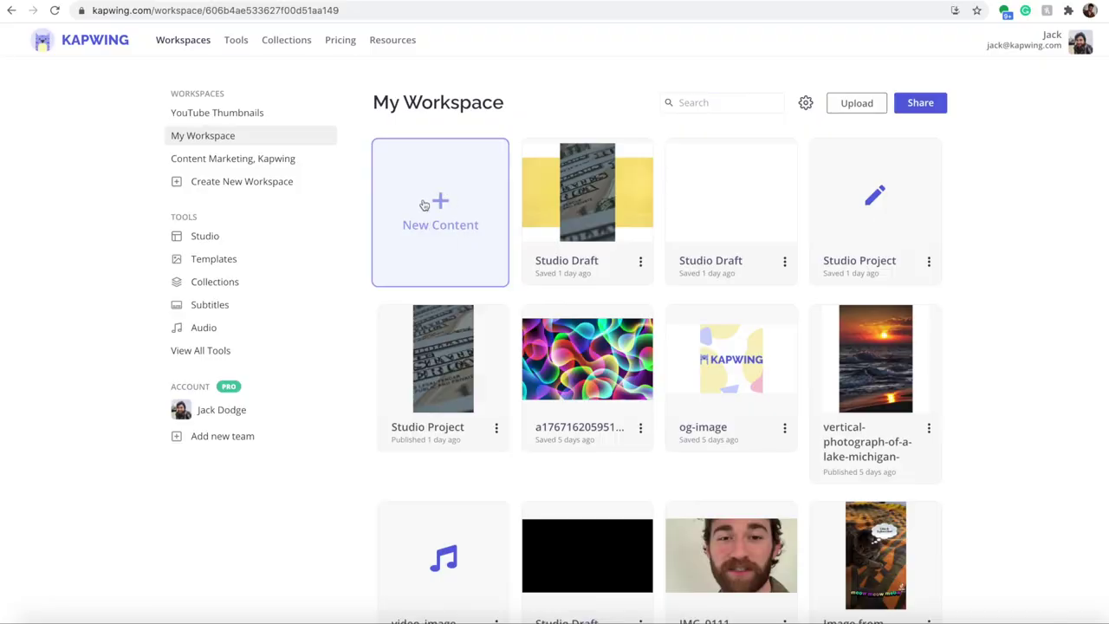
left_click(423, 205)
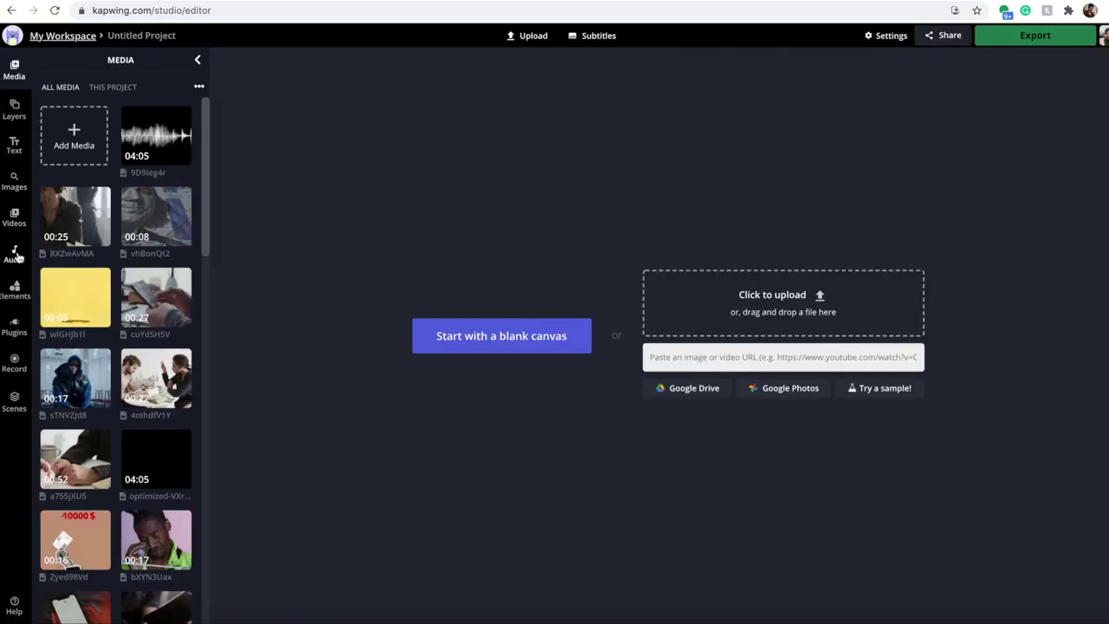
left_click(15, 254)
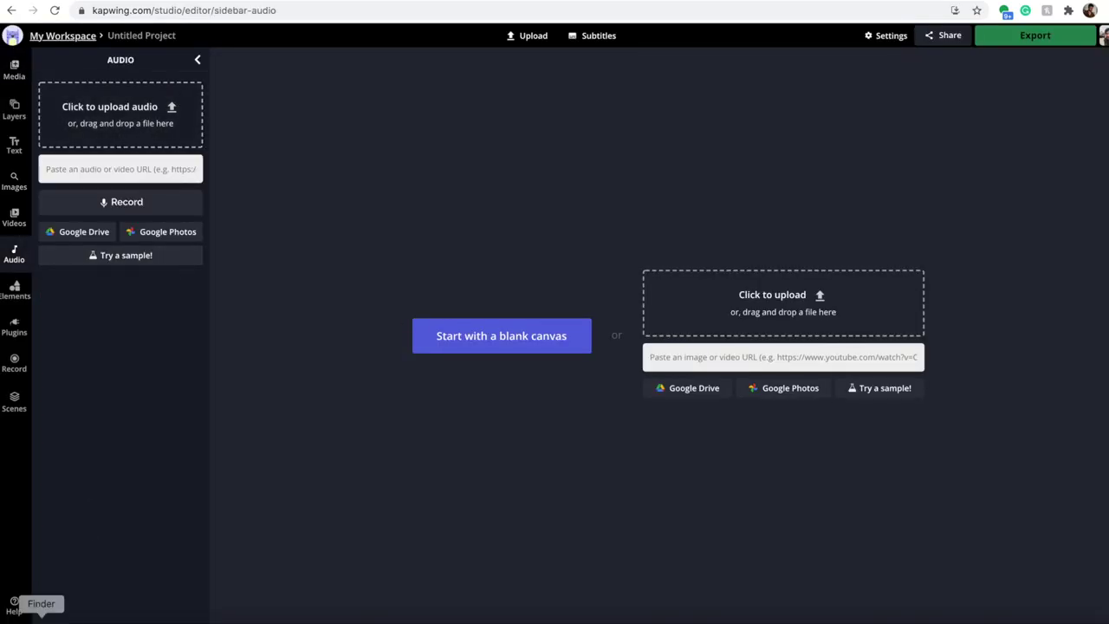
left_click(41, 617)
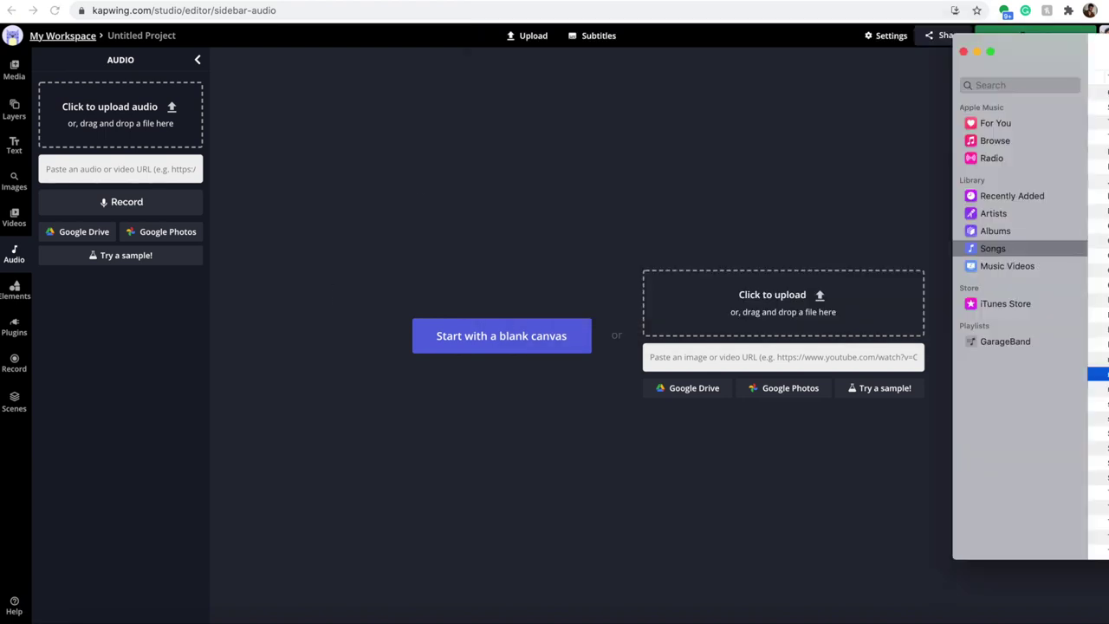
left_click_drag(984, 341, 782, 289)
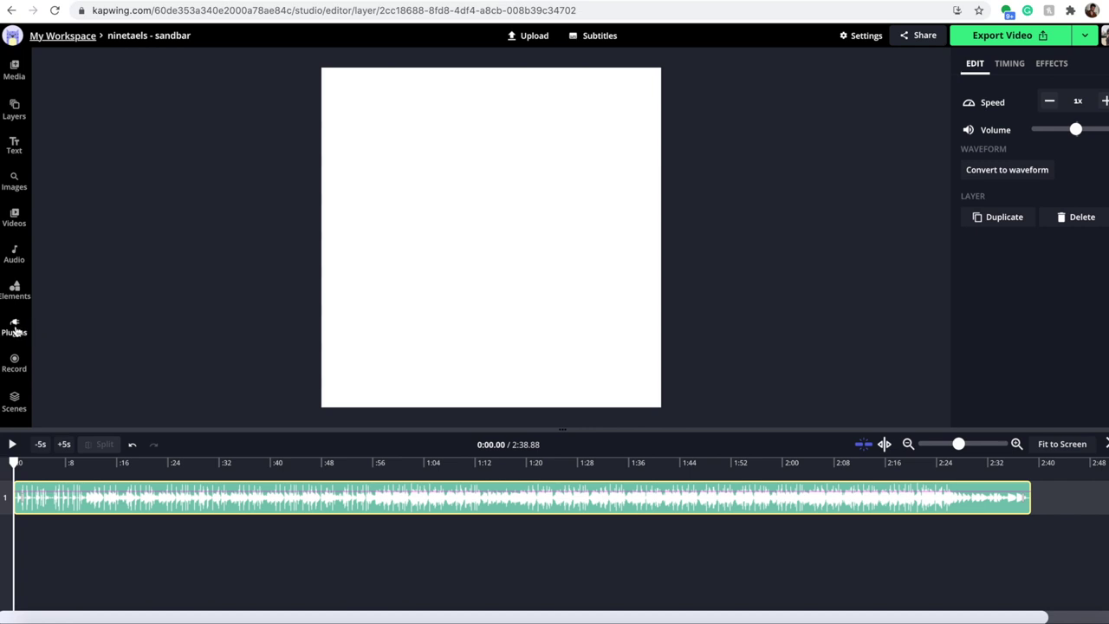
- Search the Unsplash plugin for 'hello', then bring up the Pexels plugin
left_click(14, 327)
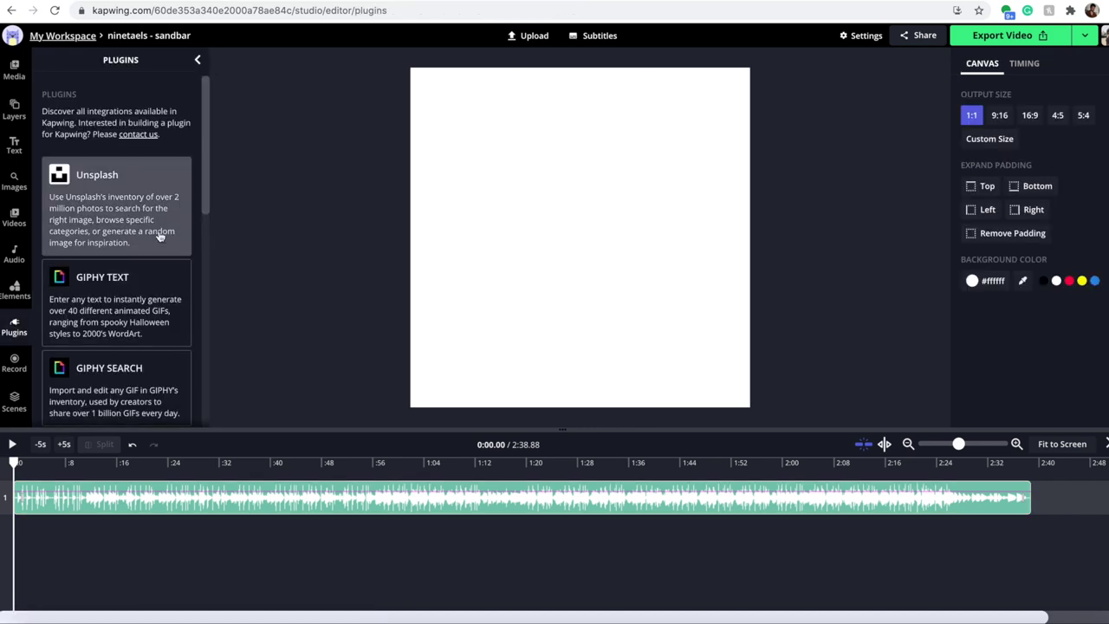
left_click(111, 194)
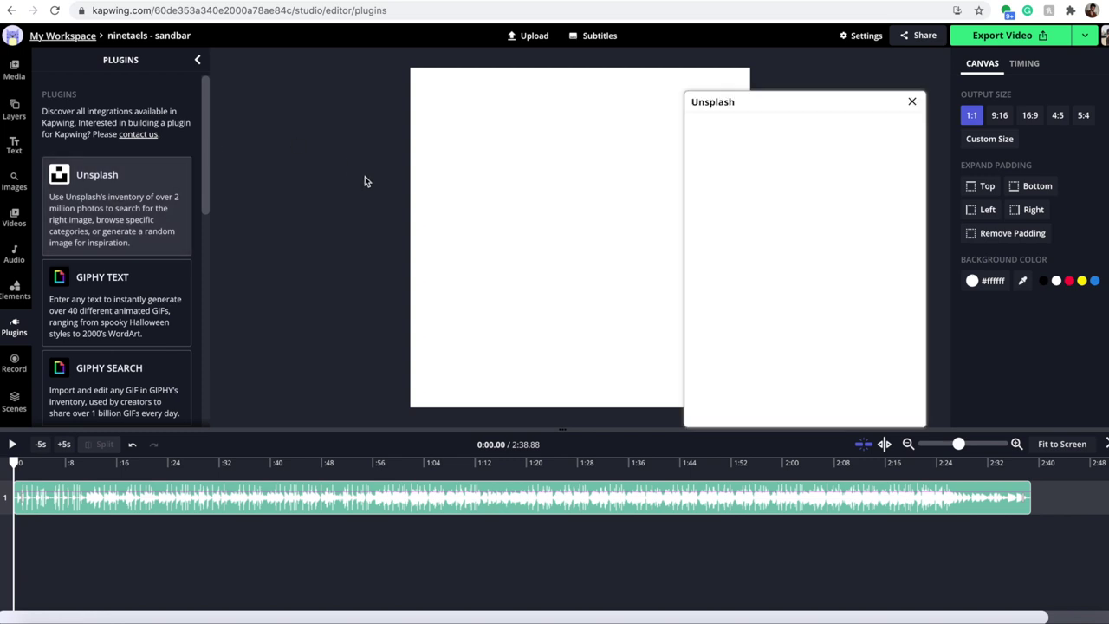
scroll(788, 338, "down", 1)
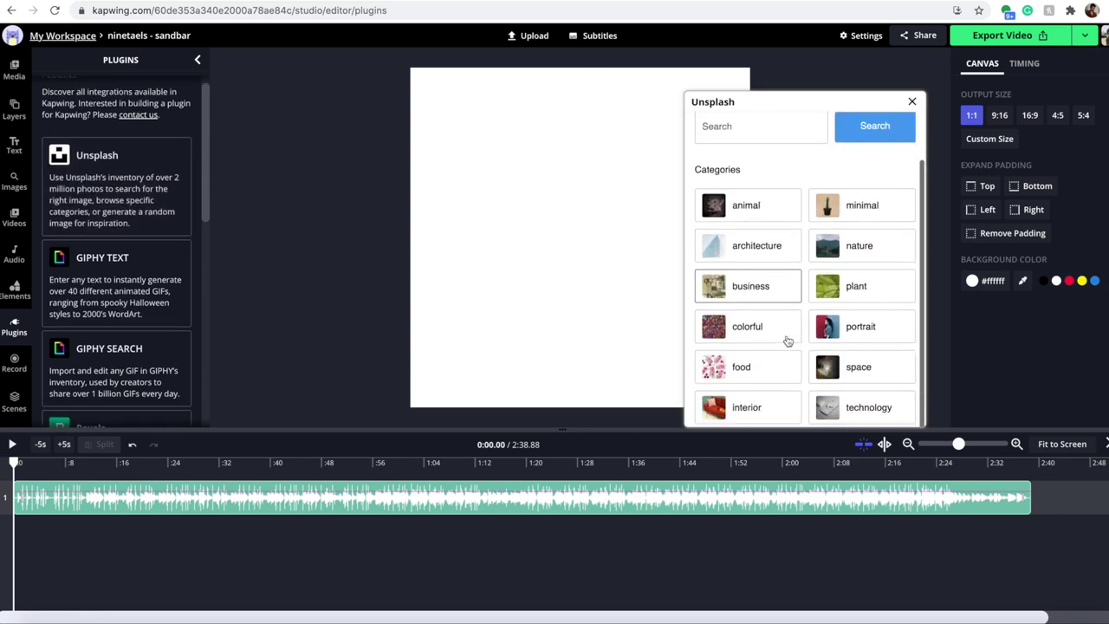
scroll(782, 286, "up", 1)
left_click(758, 179)
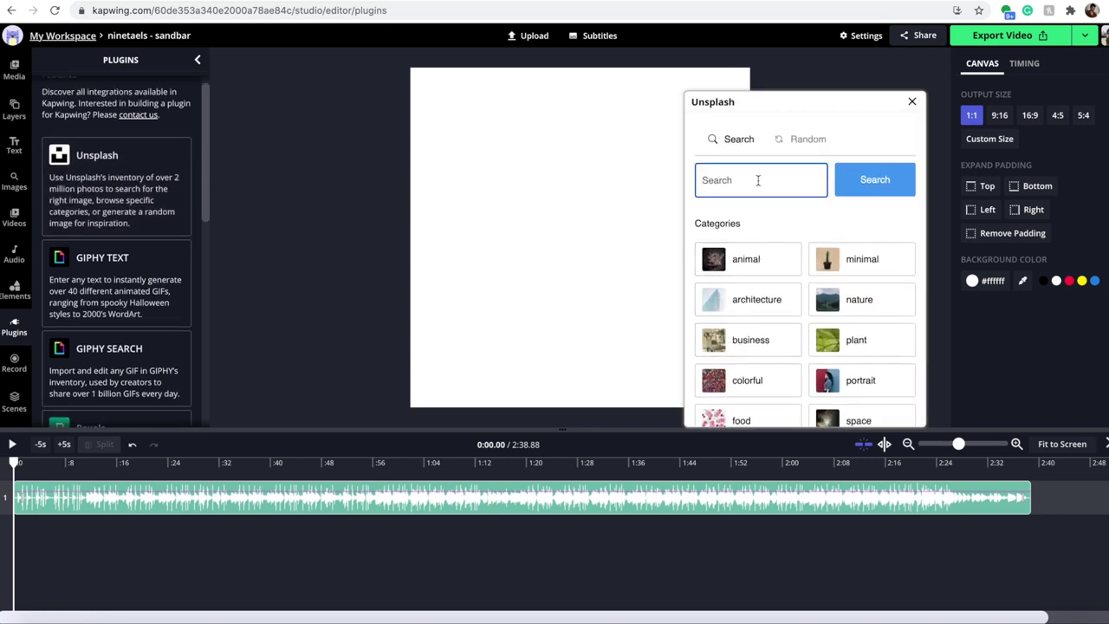
type("hello")
key("Return")
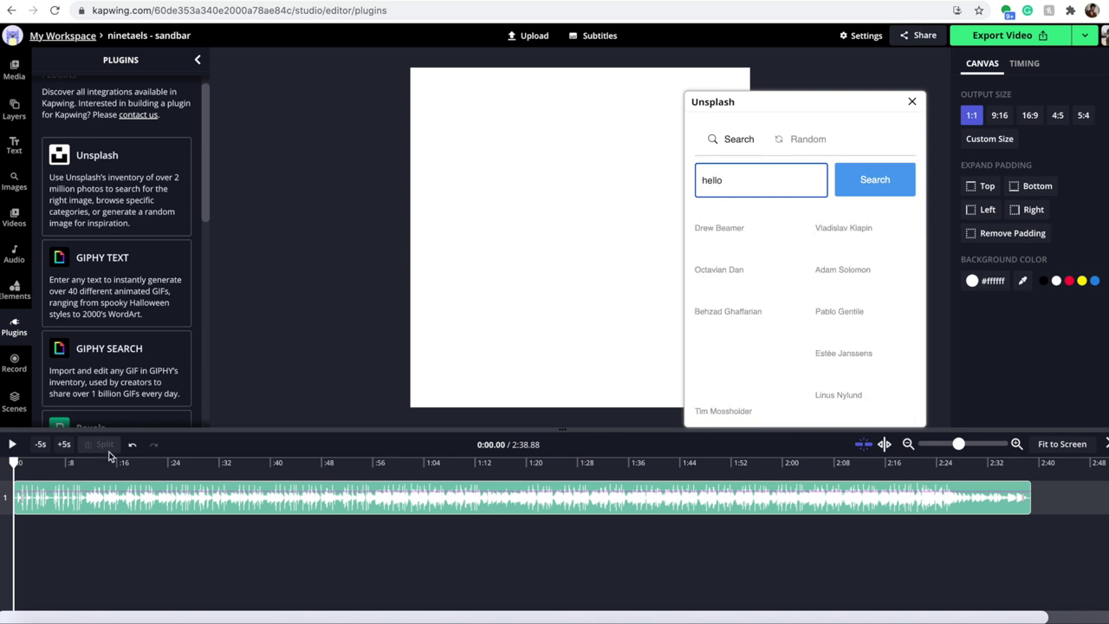
scroll(78, 195, "down", 3)
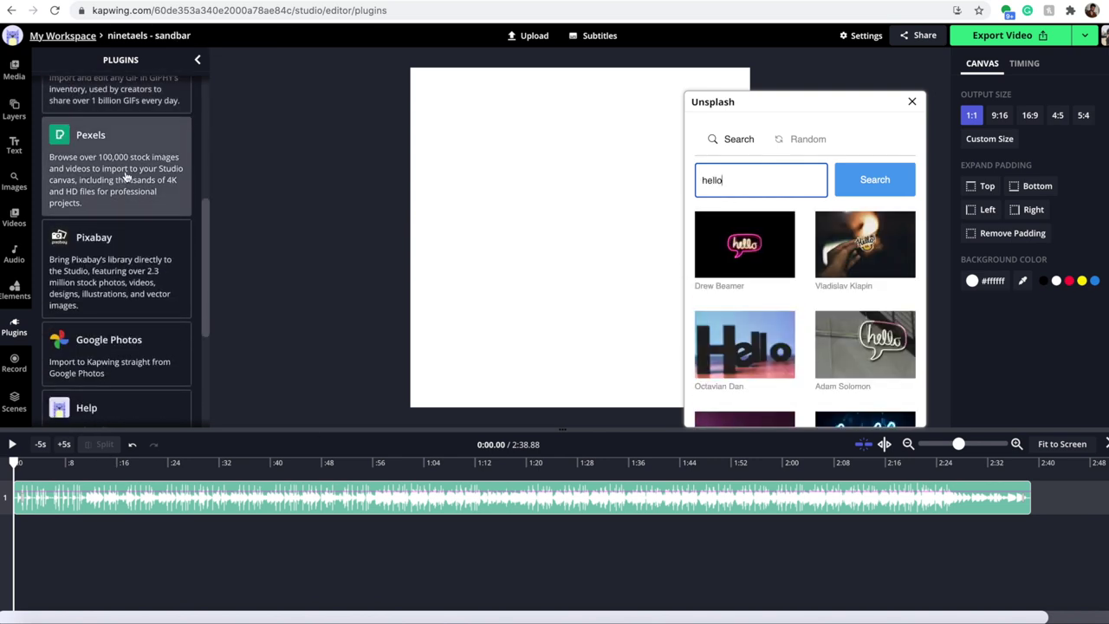
left_click(128, 173)
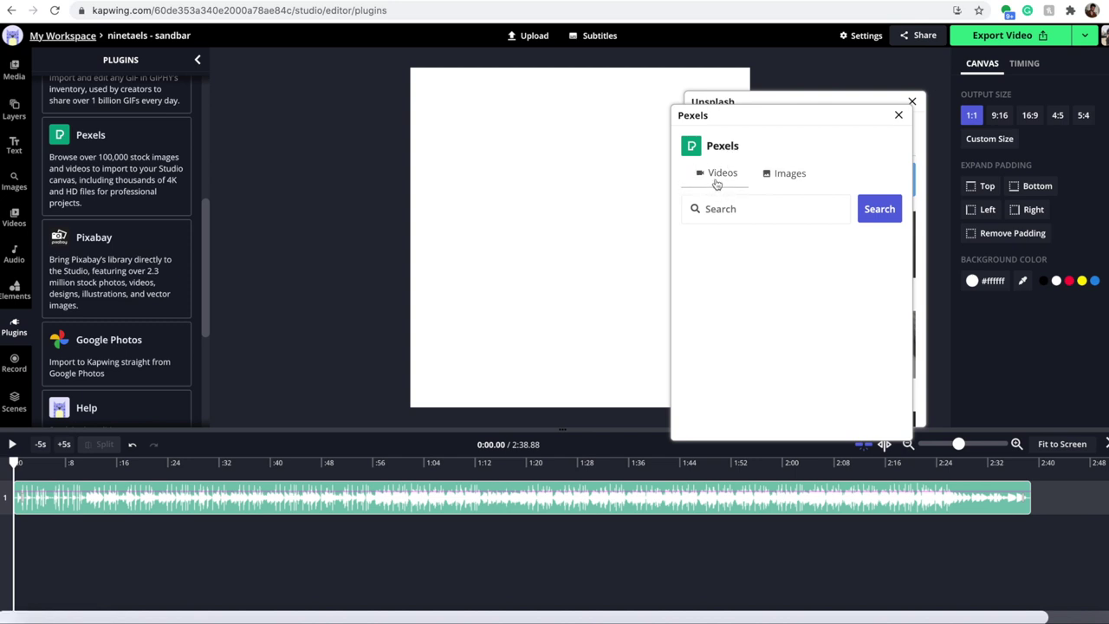
- Set the Pexels plugin to Videos and search for 'beach'
left_click(790, 180)
left_click(726, 175)
left_click(742, 208)
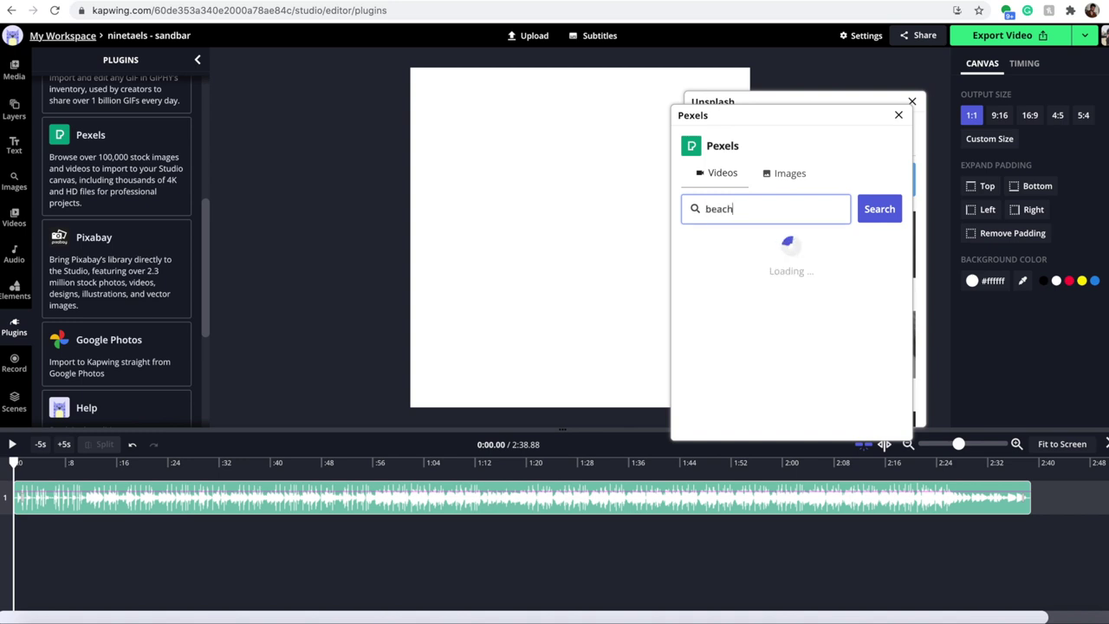
- Scroll the beach results and add the Michal Marek beach clip to the project
scroll(750, 252, "down", 2)
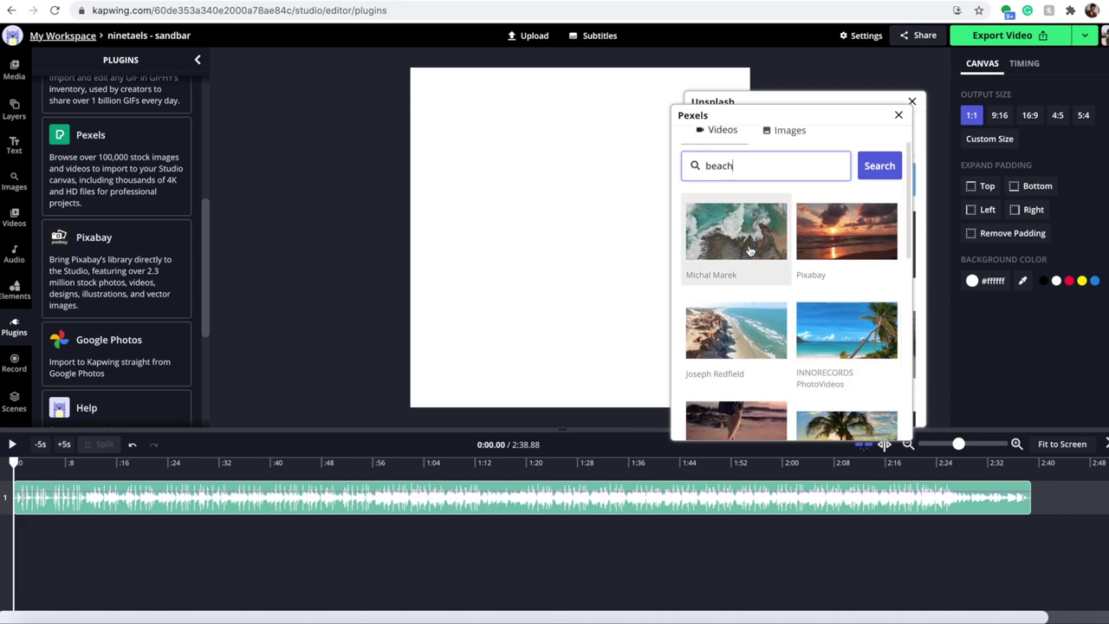
scroll(750, 252, "down", 2)
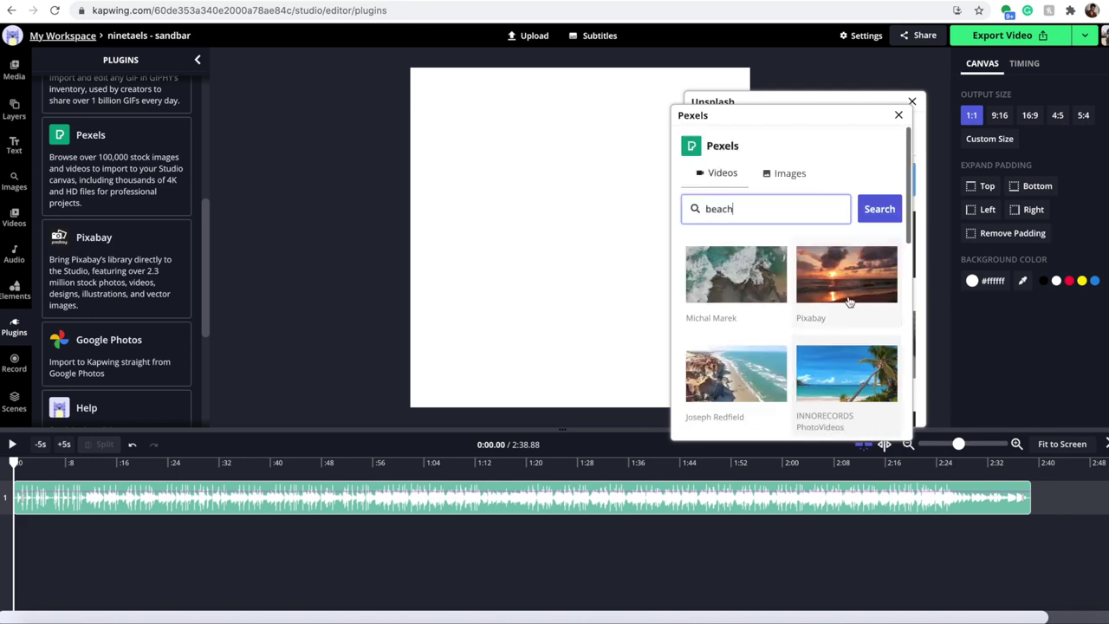
scroll(849, 301, "down", 5)
scroll(848, 301, "up", 5)
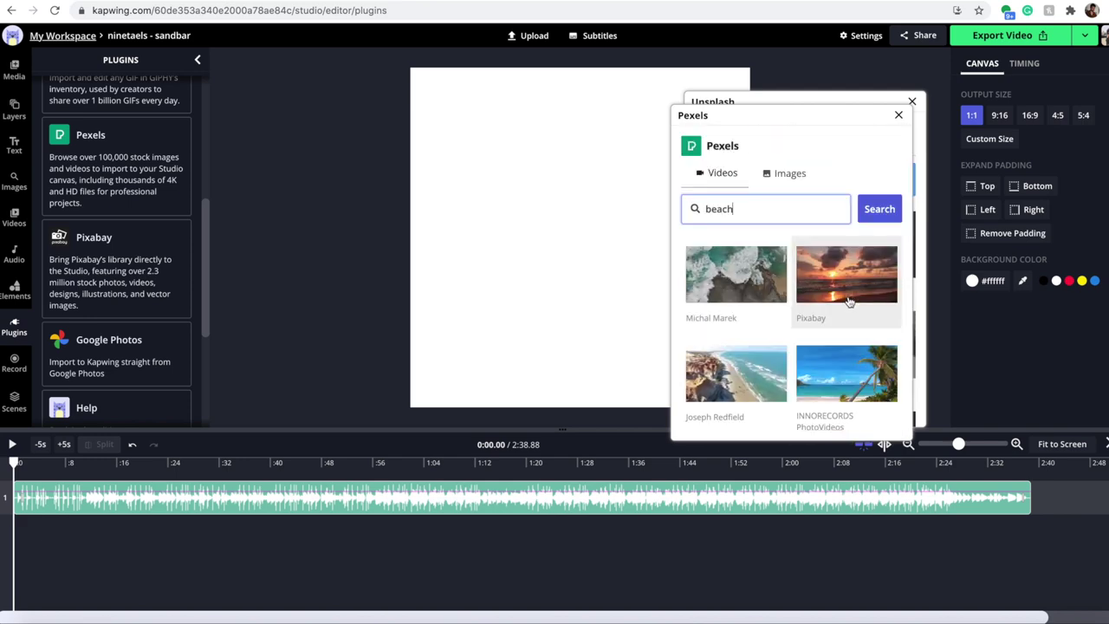
scroll(849, 301, "down", 5)
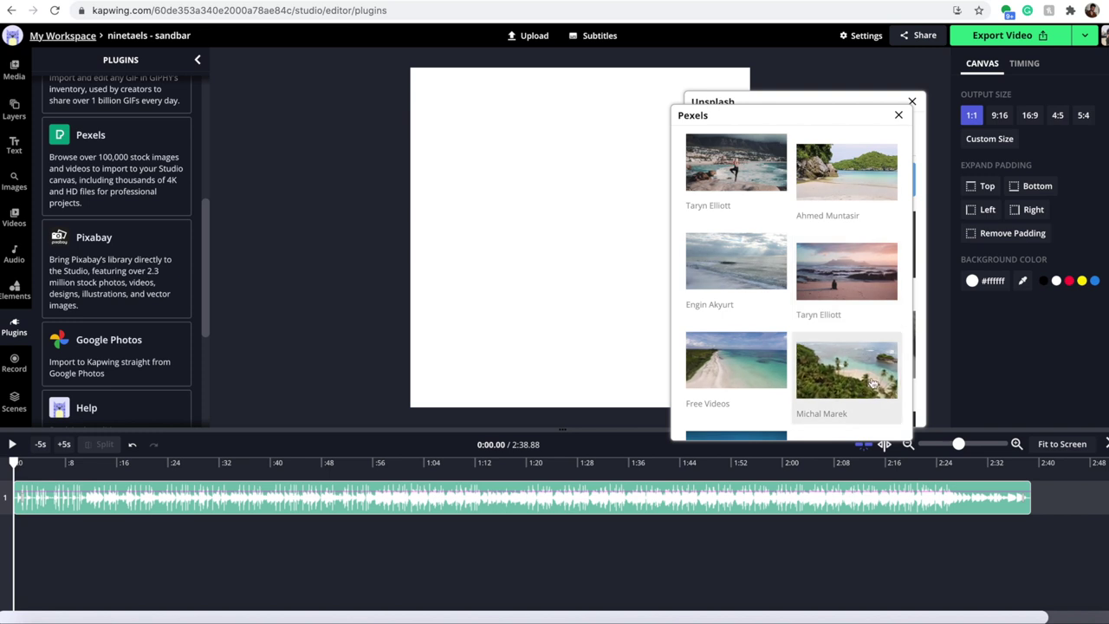
left_click(833, 374)
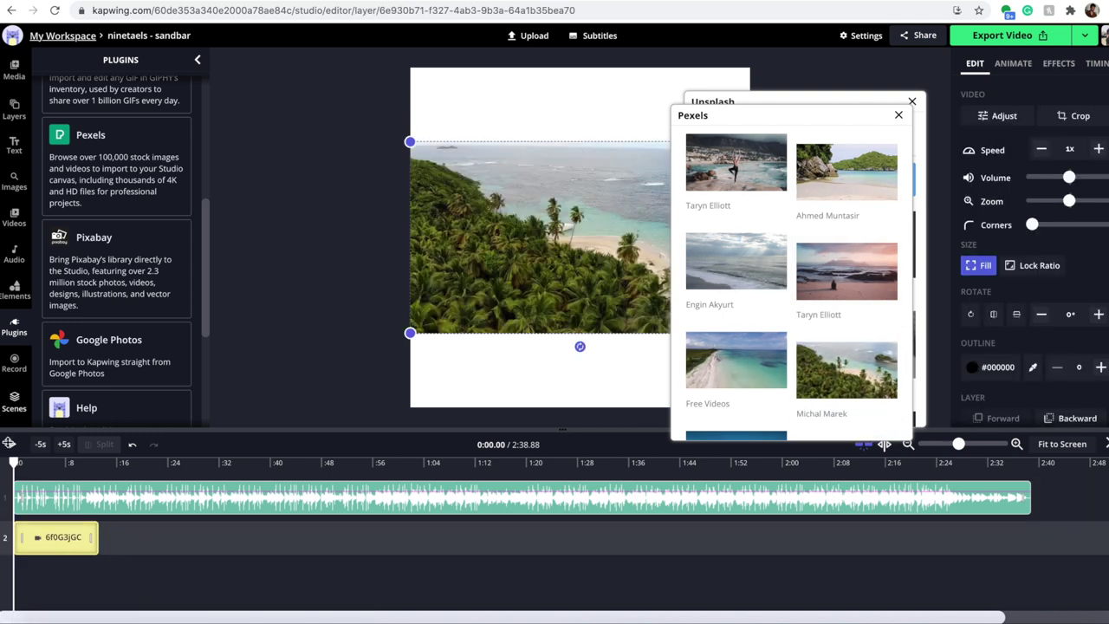
- Move the playhead to about 1:08 and insert the Vlada Karpovich balcony clip from Pexels
left_click_drag(15, 463, 186, 462)
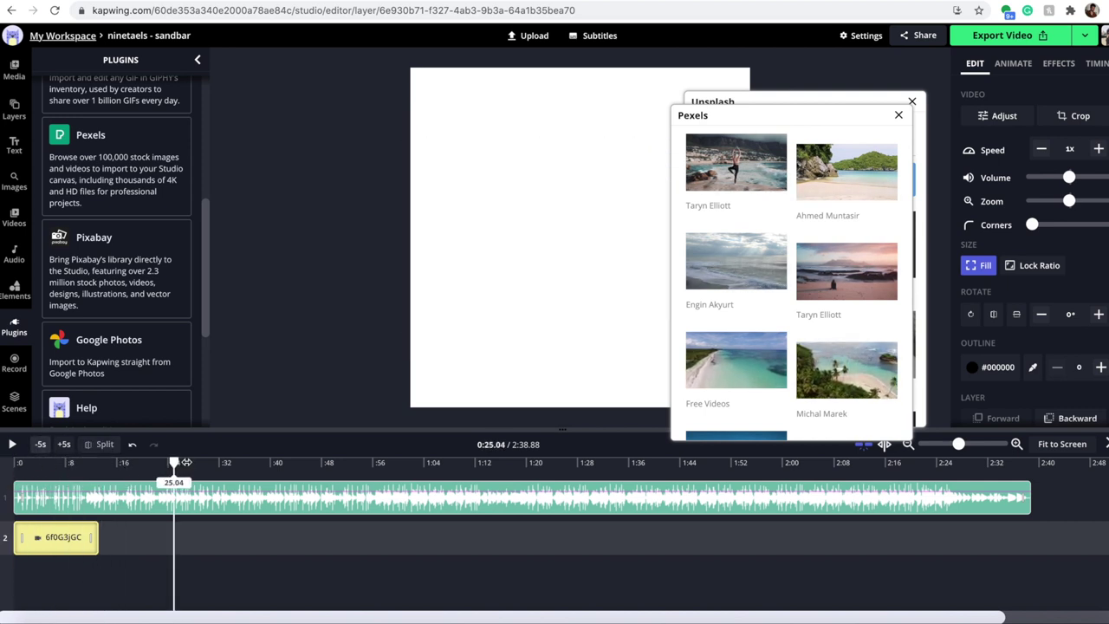
scroll(774, 326, "down", 5)
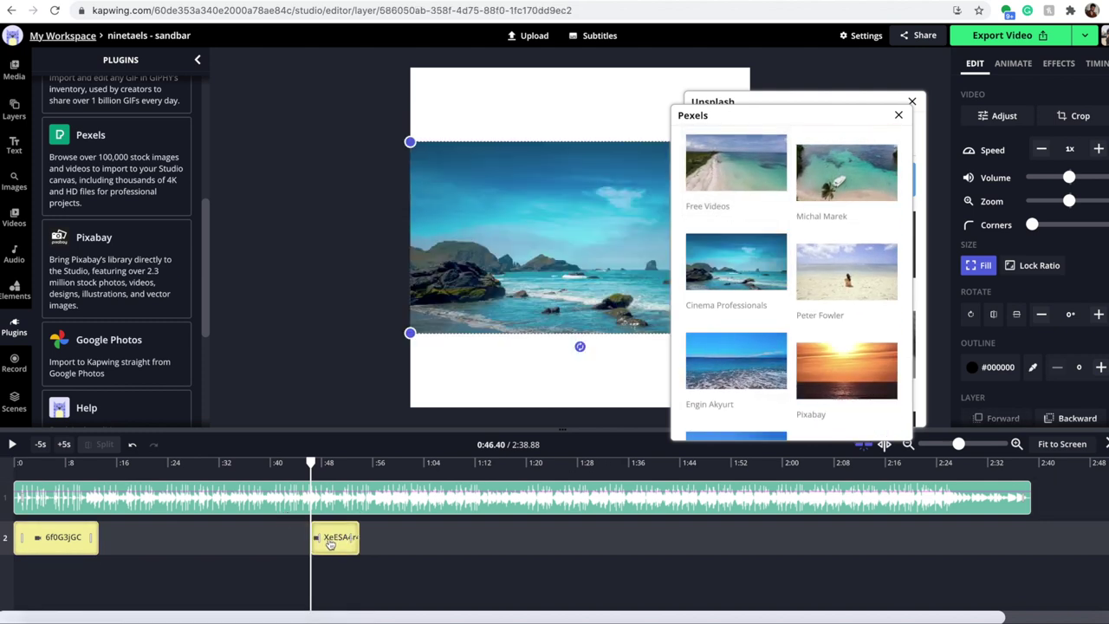
left_click(451, 546)
scroll(823, 316, "down", 5)
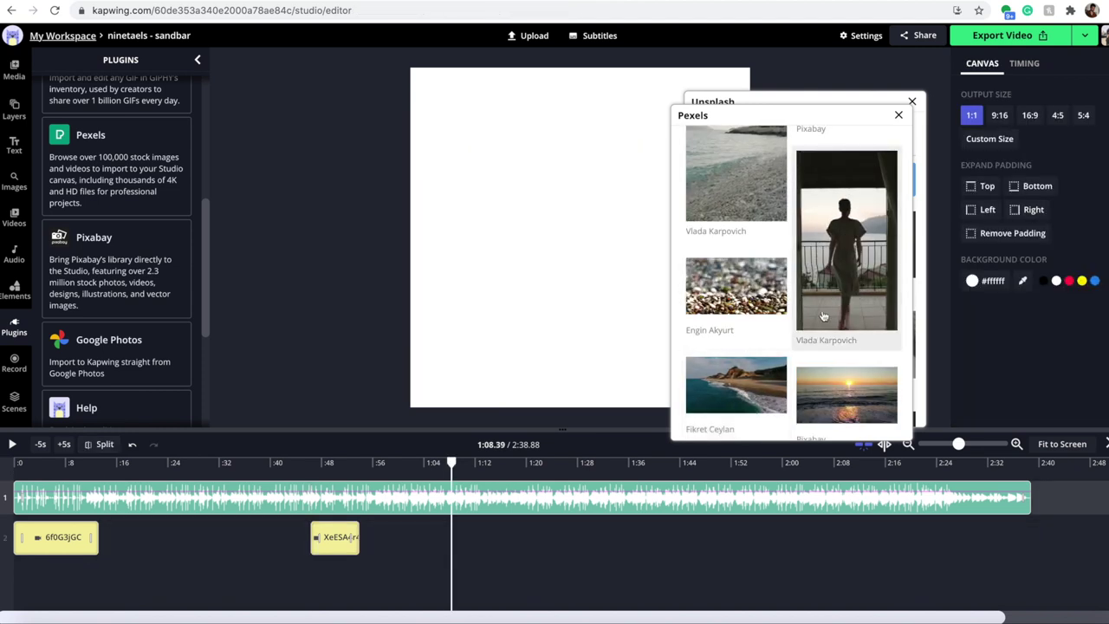
left_click(856, 256)
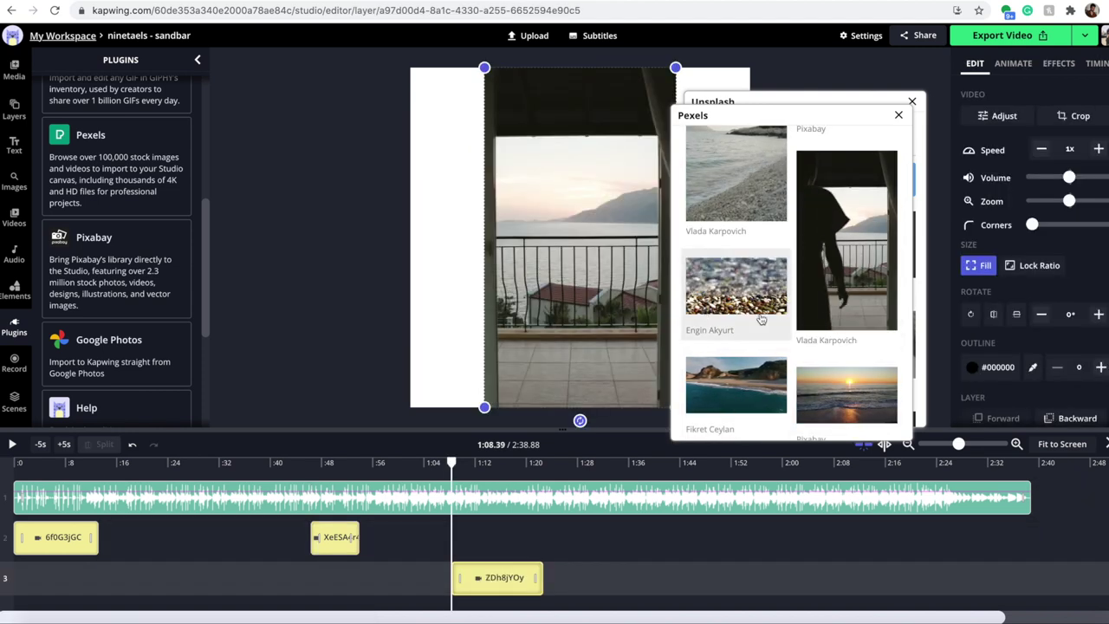
scroll(760, 319, "down", 10)
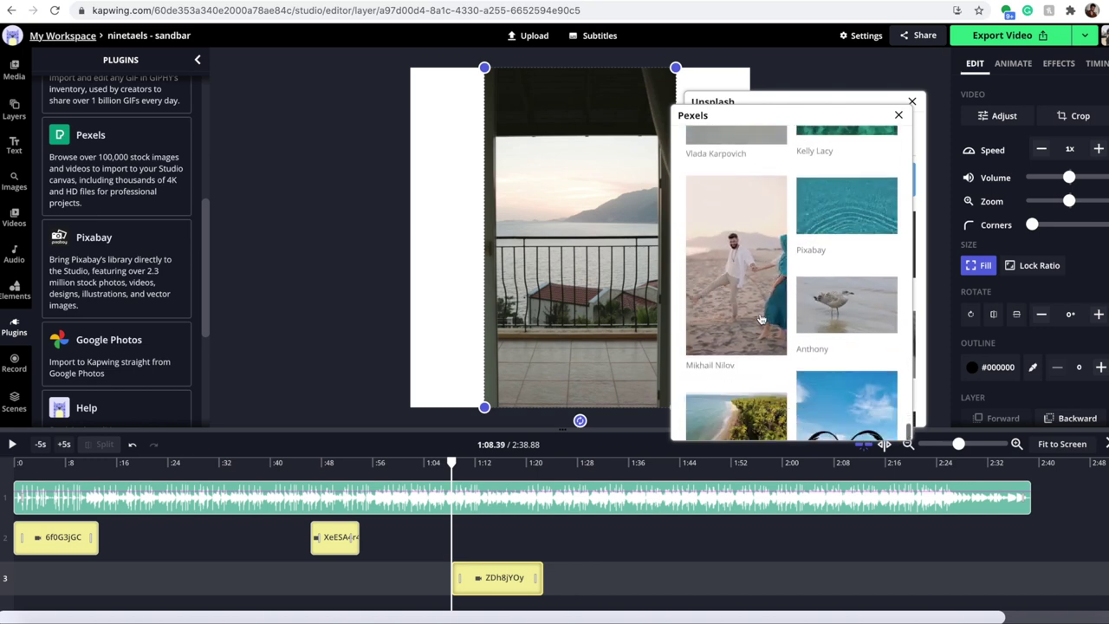
scroll(761, 320, "down", 10)
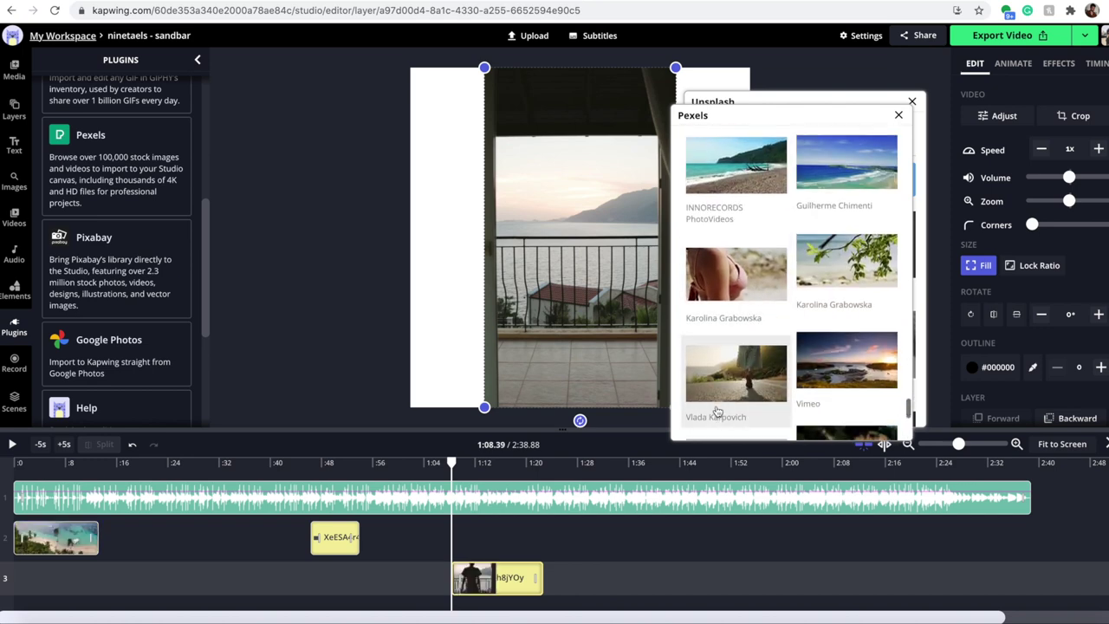
scroll(718, 411, "down", 5)
- Butt the rocky shoreline clip against the first clip and delete the balcony clip
left_click(337, 543)
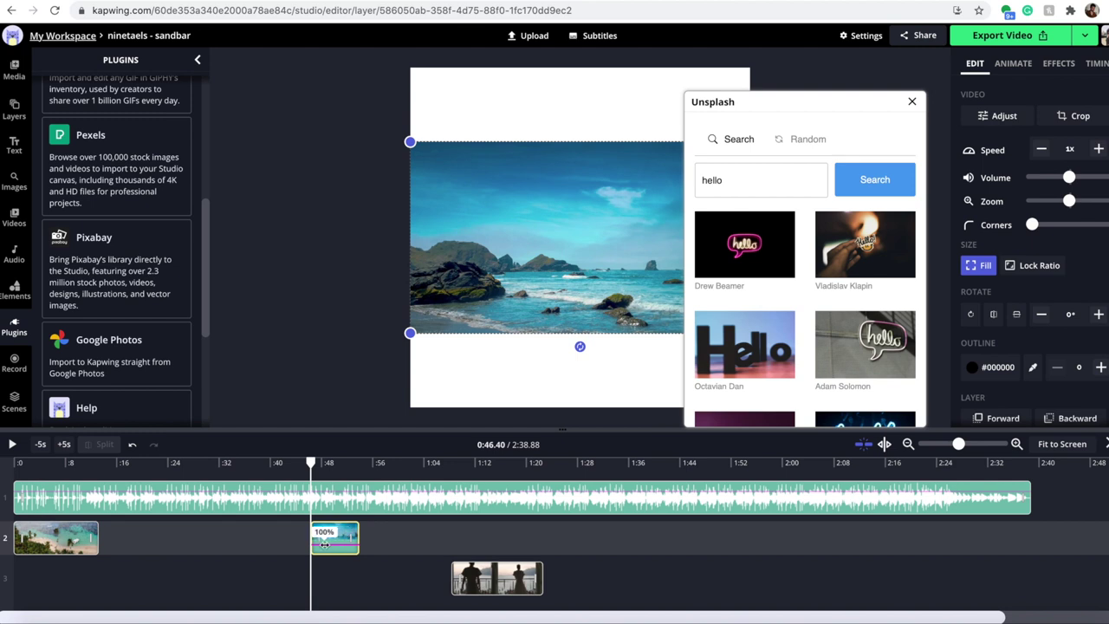
left_click_drag(338, 539, 124, 539)
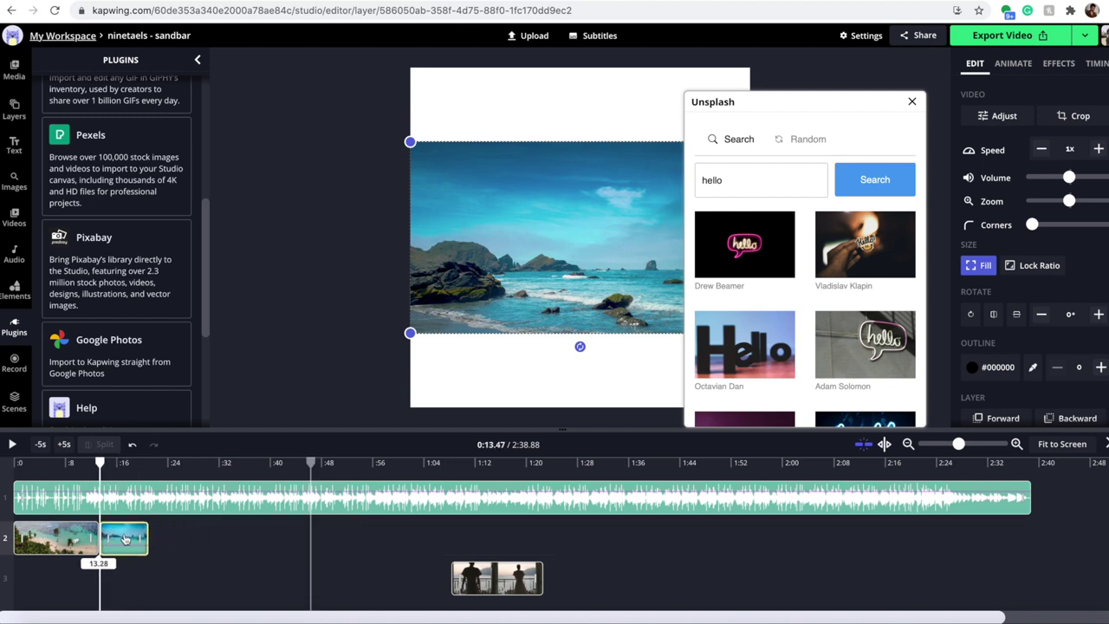
left_click(479, 578)
left_click_drag(479, 578, 176, 538)
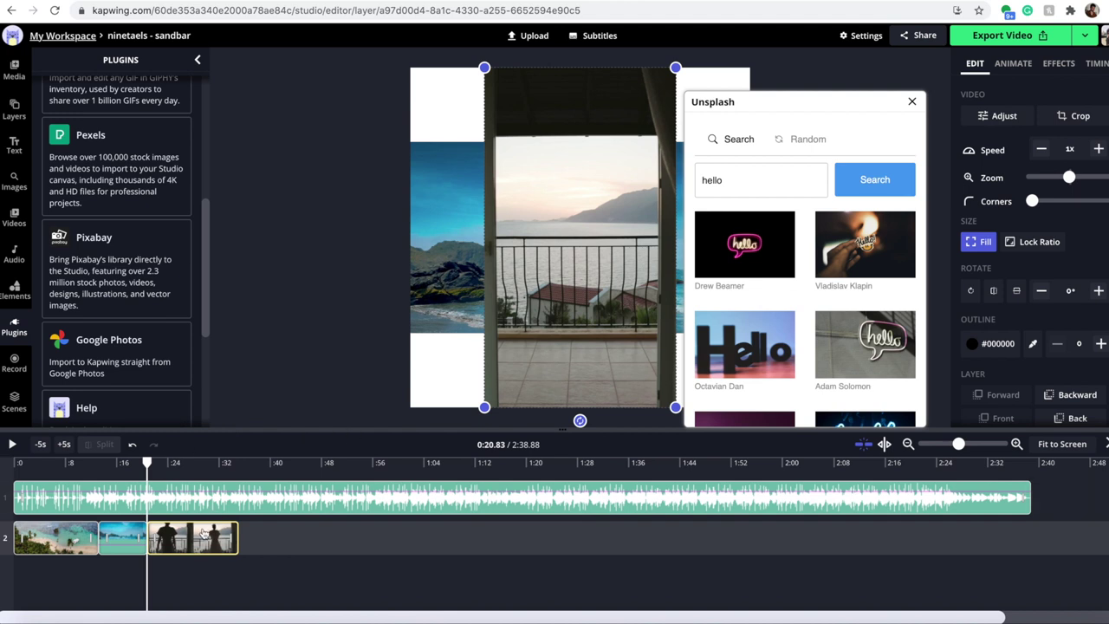
key("Delete")
scroll(157, 217, "down", 1)
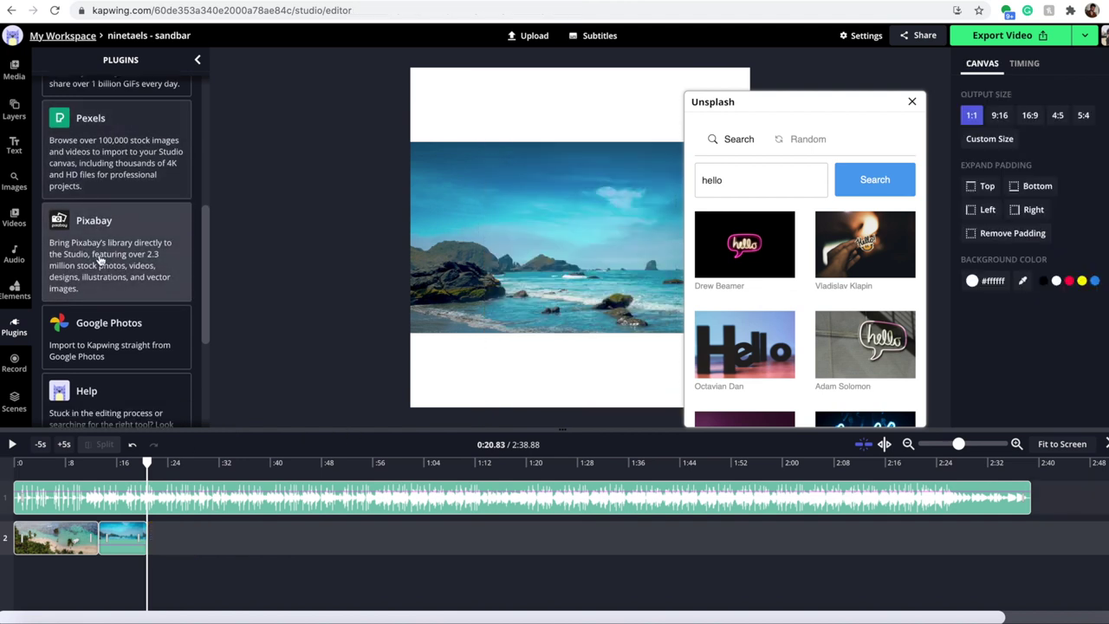
left_click(100, 224)
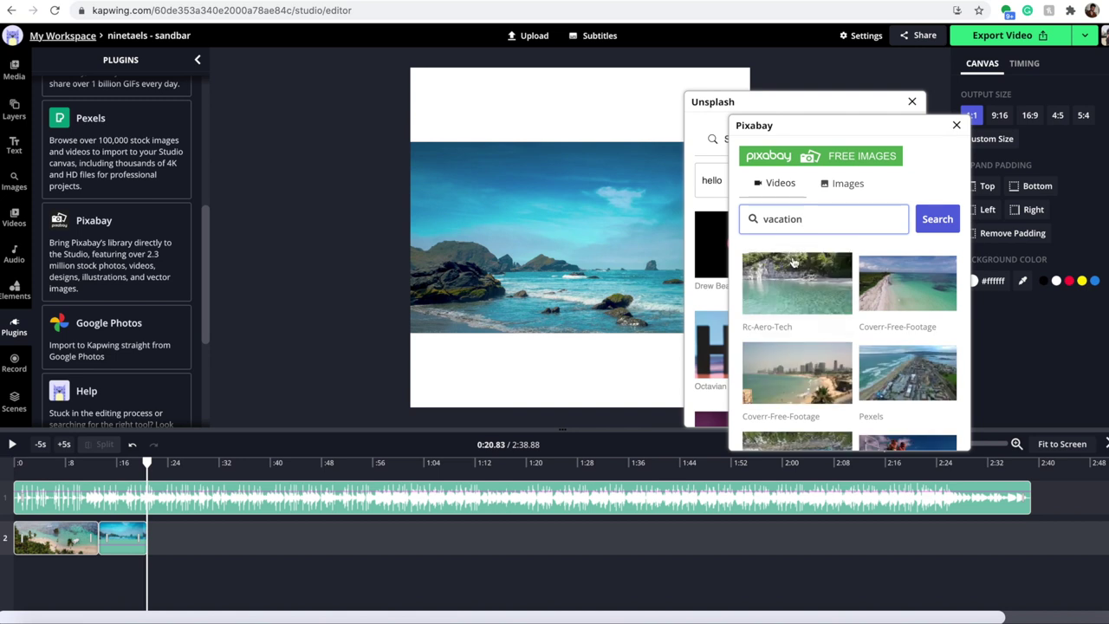
- Scroll the Pixabay 'vacation' video results and drag the Pixabay panel left over the canvas
scroll(806, 269, "down", 2)
scroll(806, 268, "down", 5)
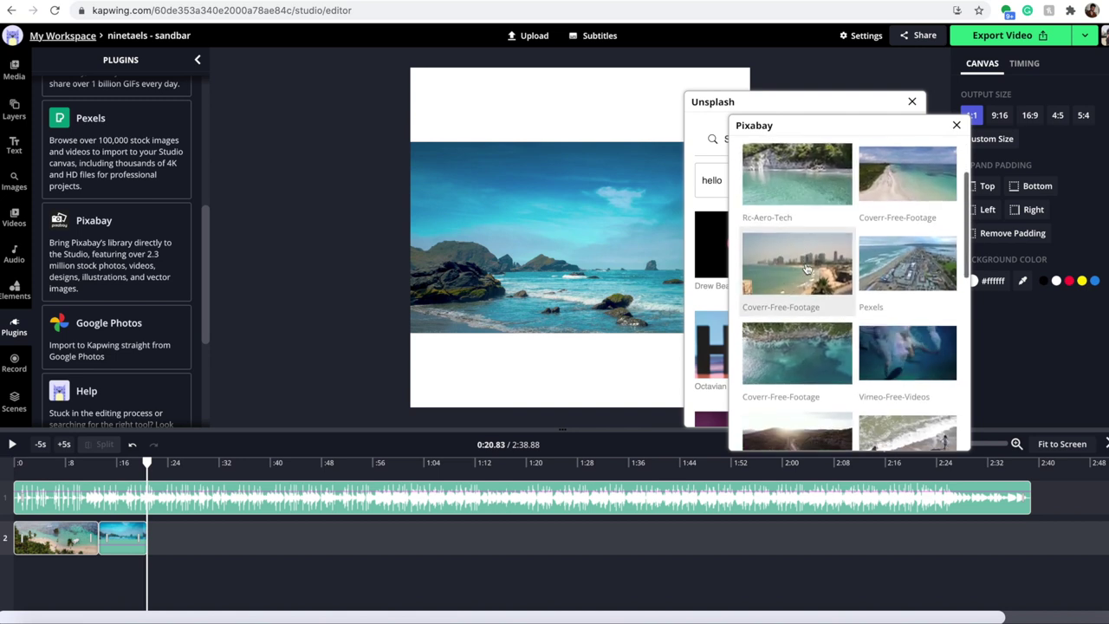
scroll(861, 262, "down", 5)
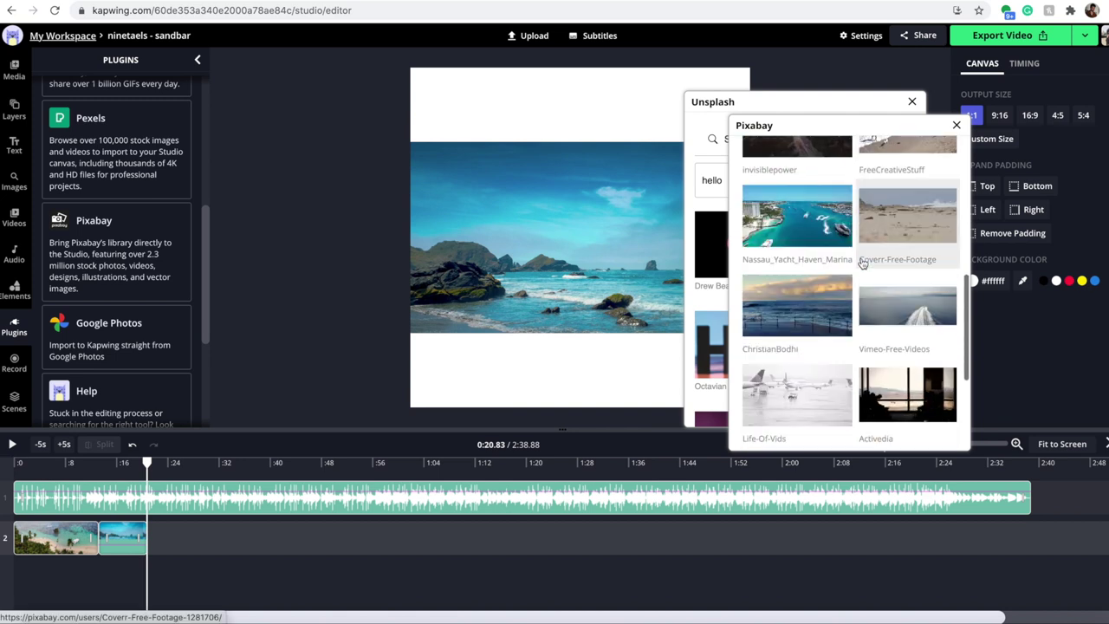
left_click_drag(849, 132, 561, 126)
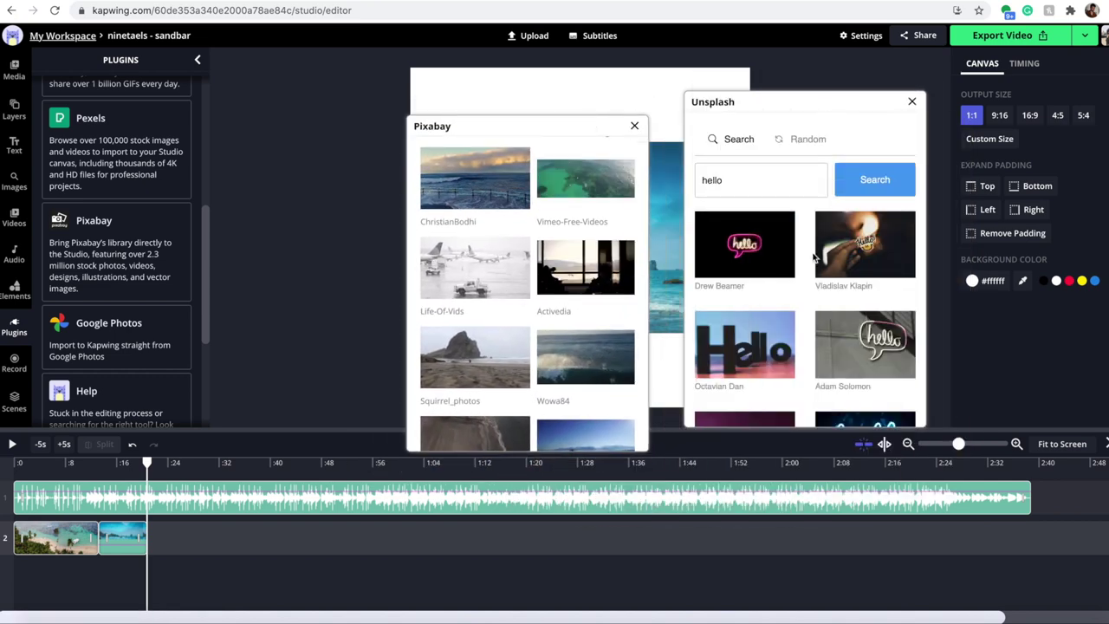
left_click_drag(528, 139, 496, 162)
scroll(117, 190, "up", 1)
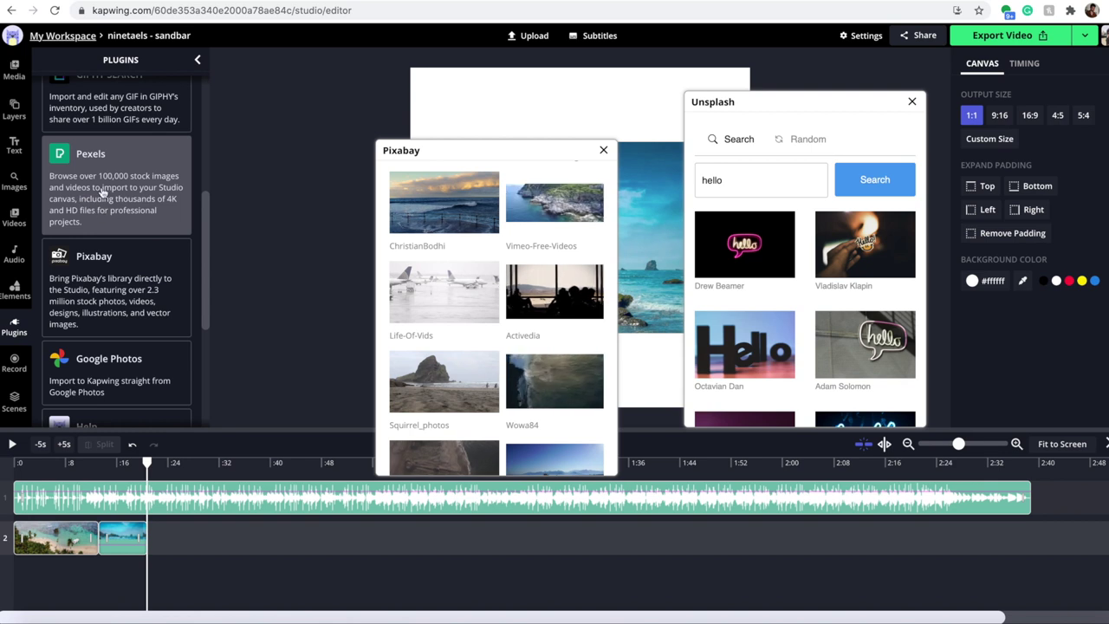
left_click(52, 197)
- Move the Pexels panel to the left and search it for 'hello'
left_click_drag(788, 137, 273, 146)
left_click(203, 232)
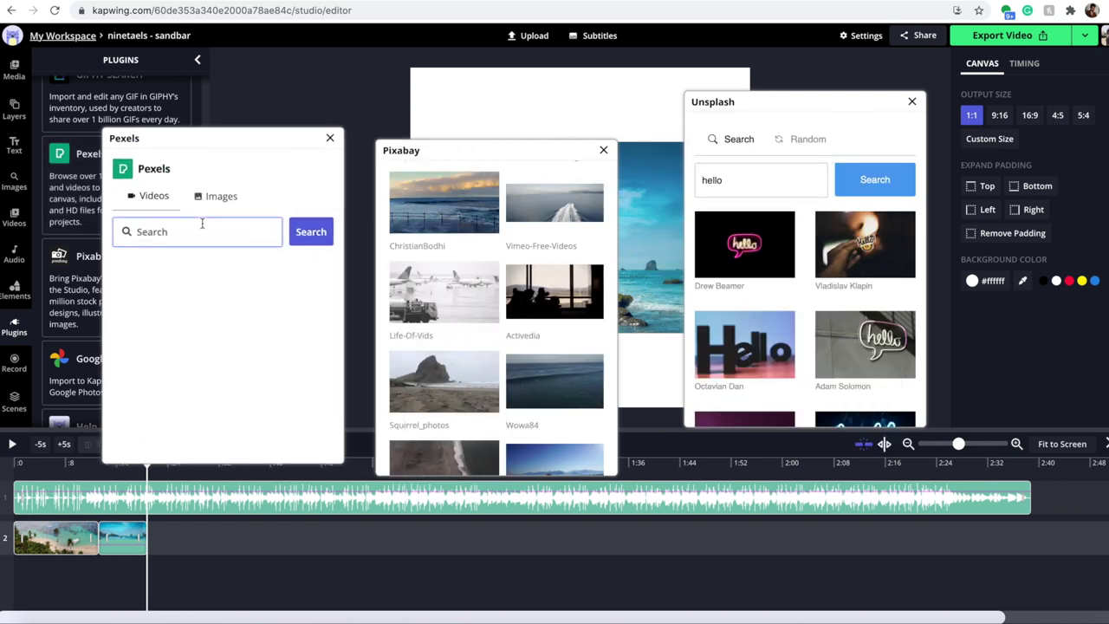
type("hello")
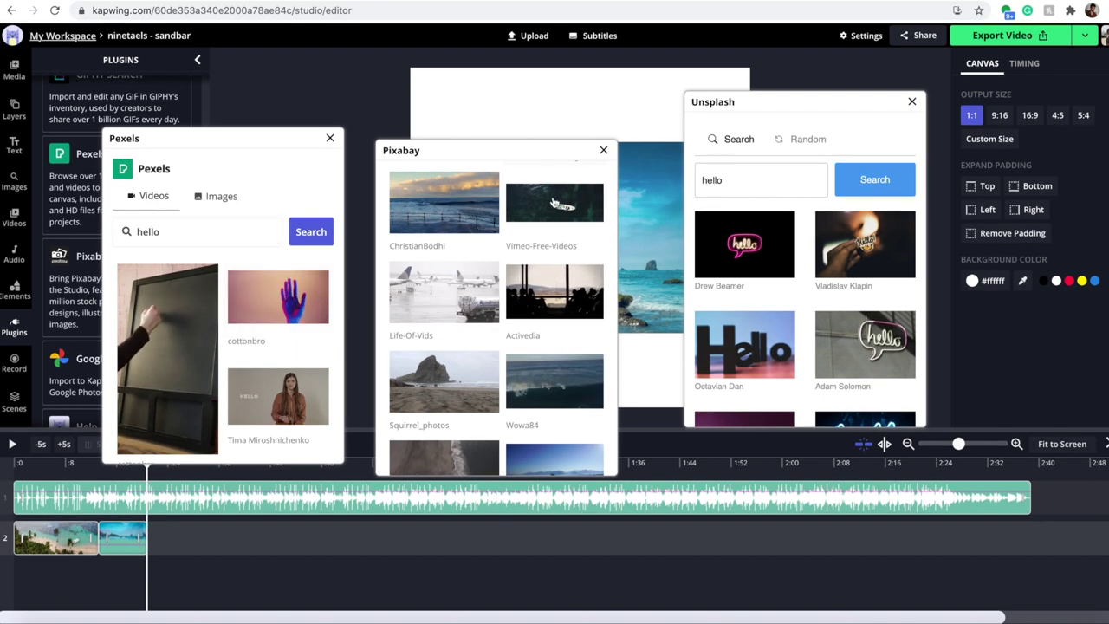
- Replace Pixabay's 'vacation' search with 'hello' and scroll through the welcome clips
scroll(554, 173, "up", 5)
scroll(520, 217, "down", 1)
double_click(468, 244)
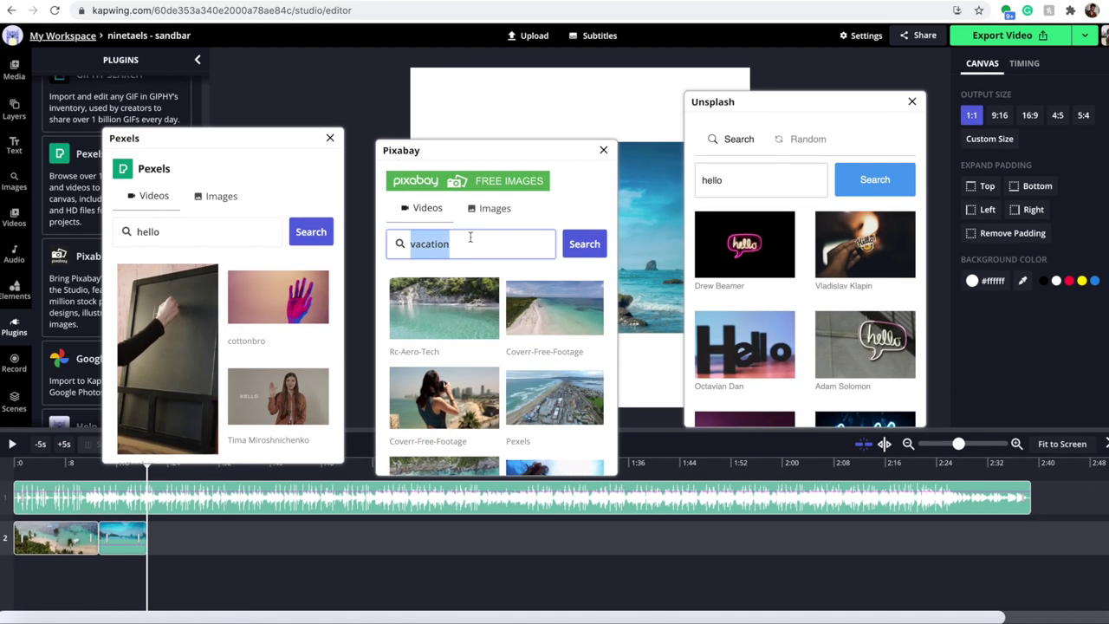
type("hello")
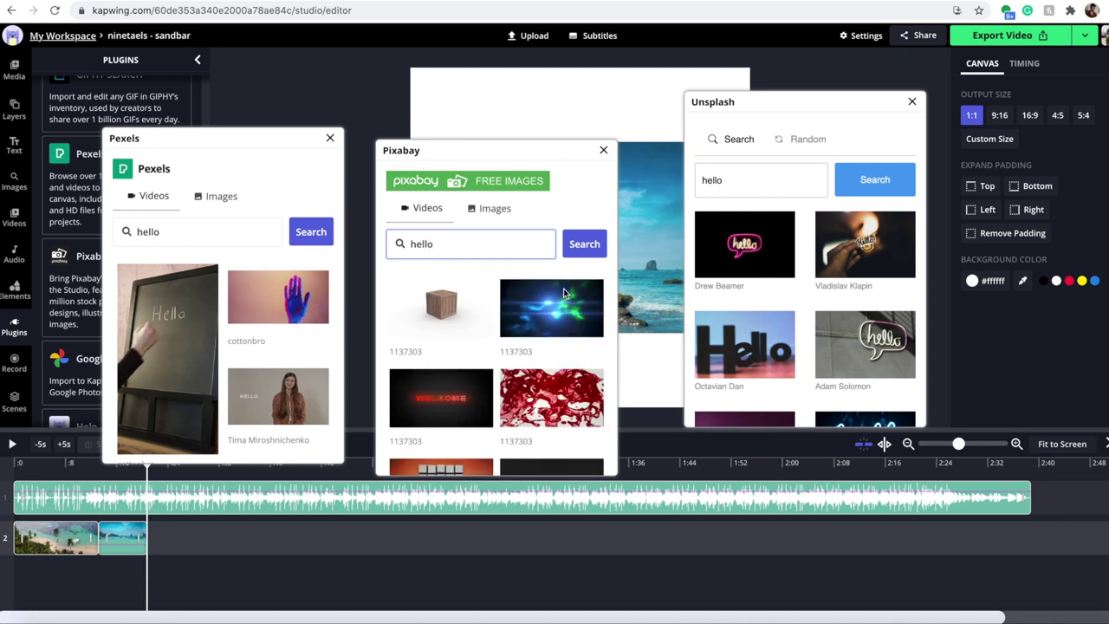
scroll(537, 290, "down", 3)
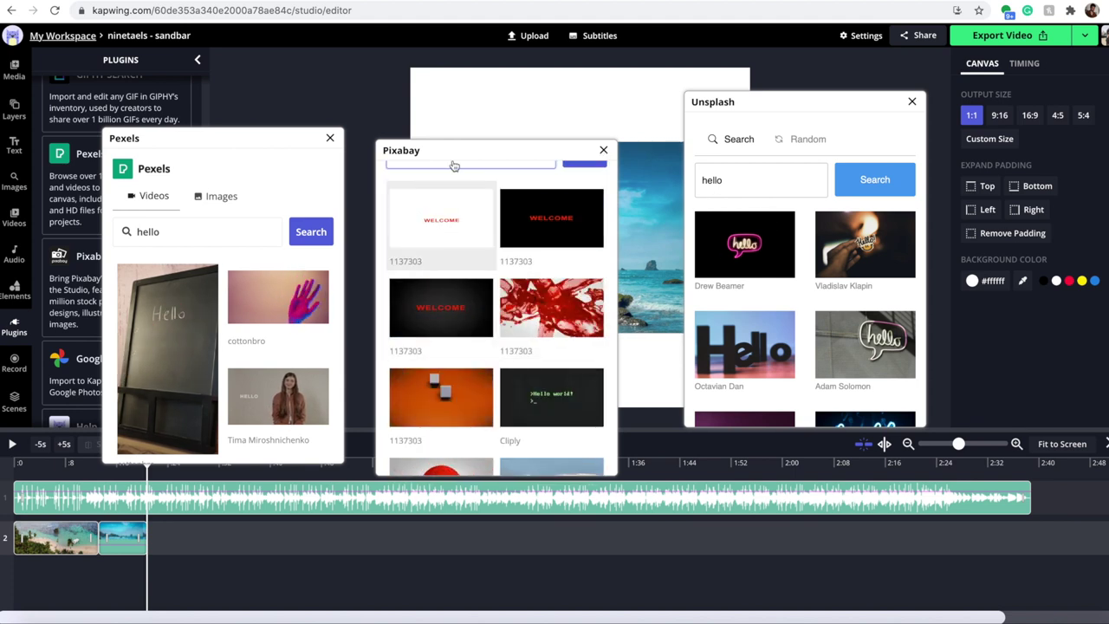
scroll(525, 265, "down", 4)
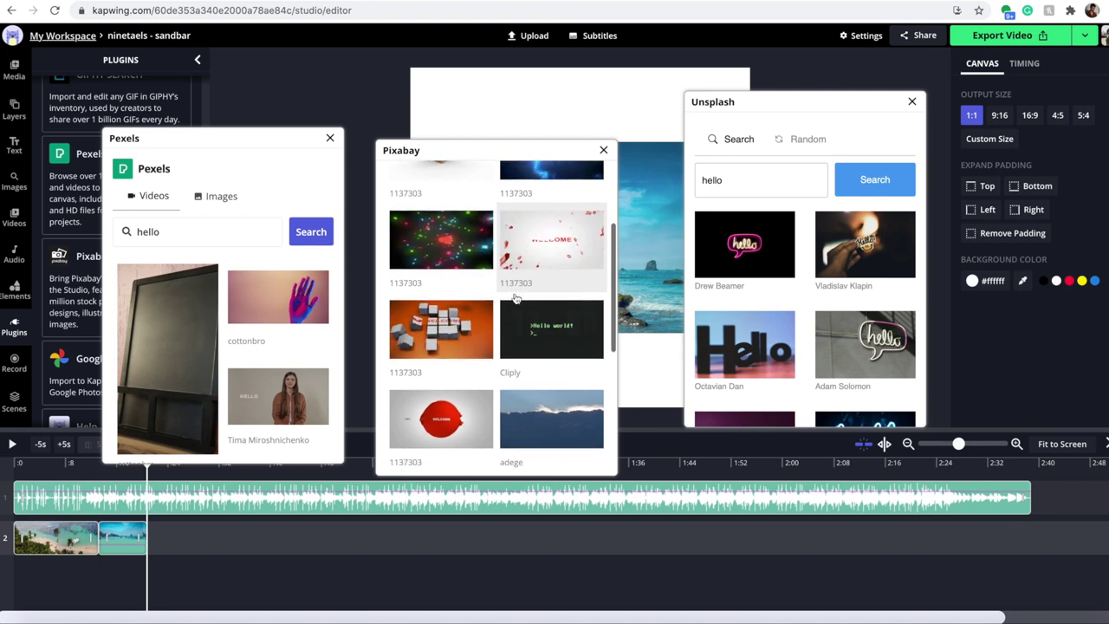
scroll(514, 299, "up", 6)
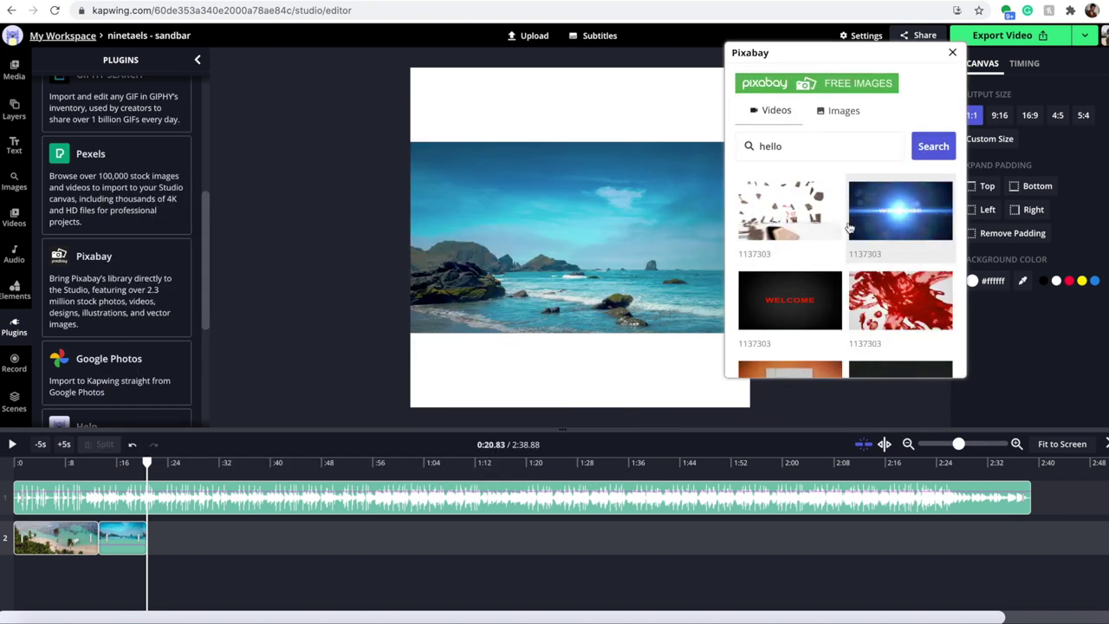
scroll(850, 228, "down", 1)
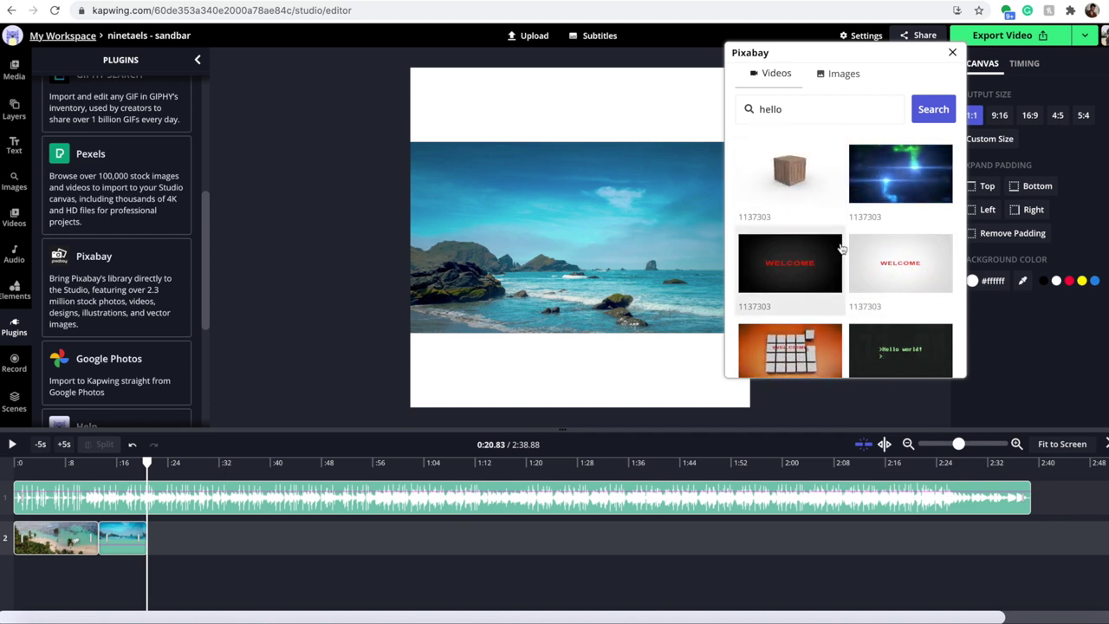
- Replace the 'hello' search in the Pixabay plugin with a video search for 'food'
scroll(841, 249, "down", 12)
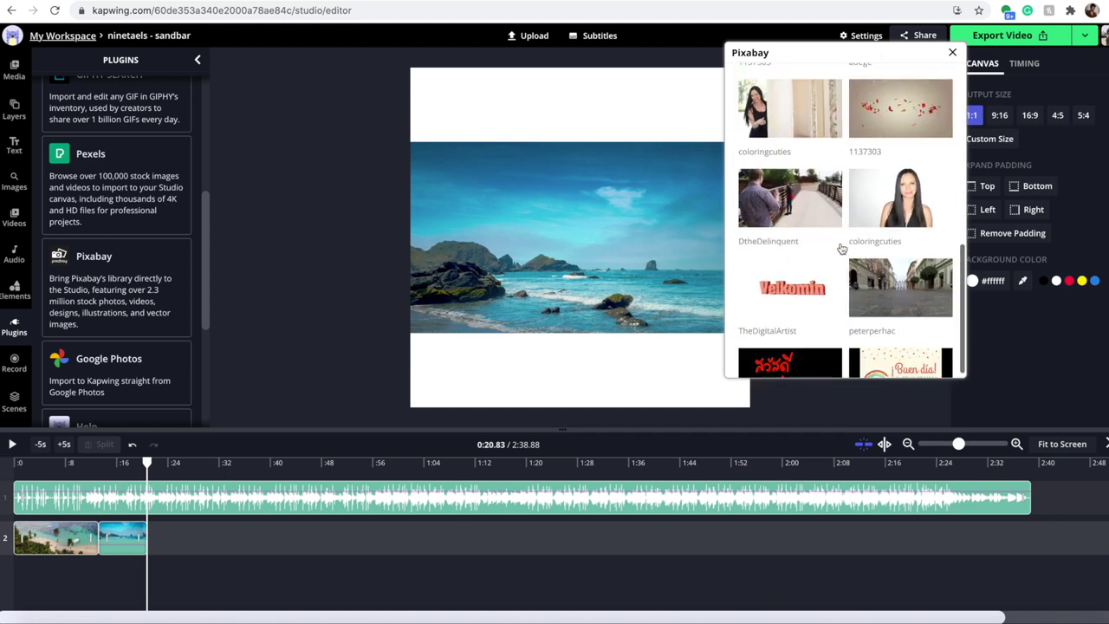
scroll(840, 249, "down", 1)
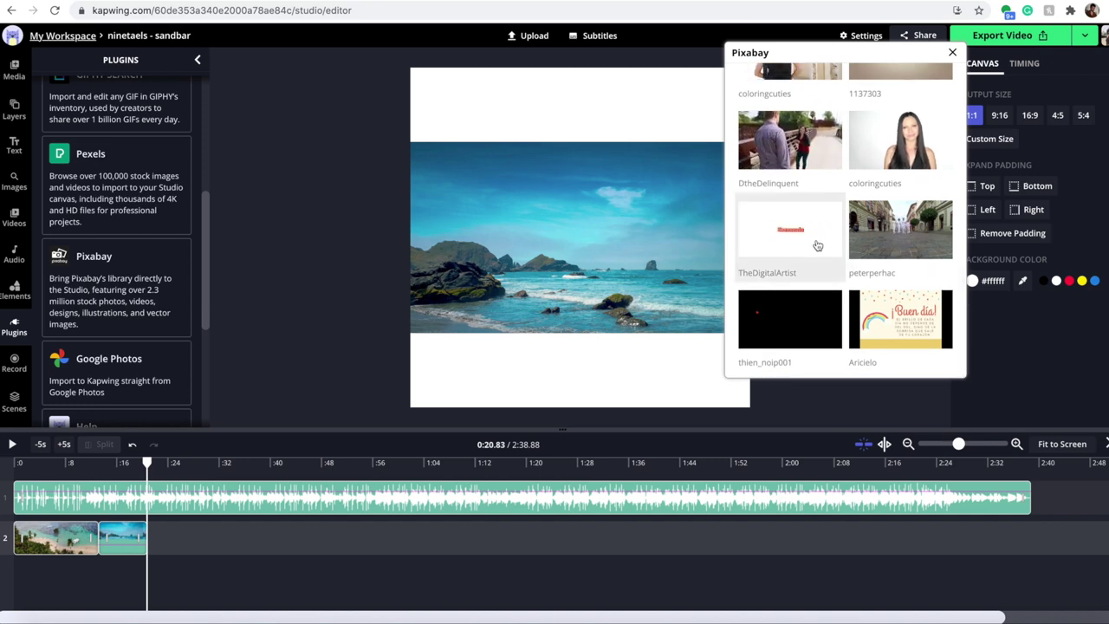
scroll(815, 245, "down", 1)
scroll(815, 245, "up", 15)
double_click(787, 146)
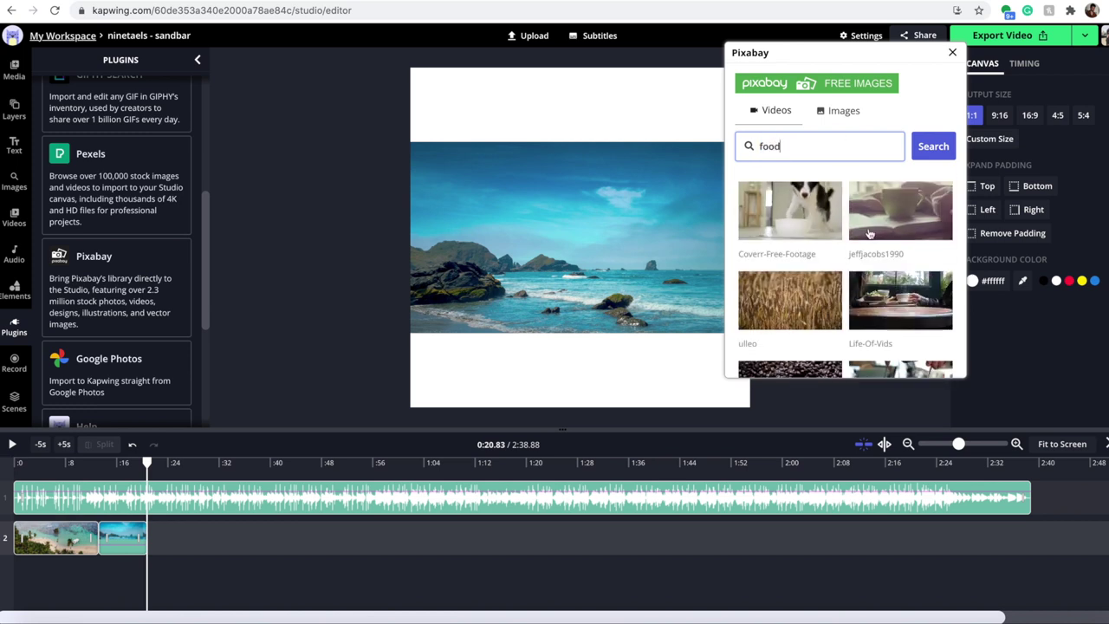
scroll(869, 234, "down", 2)
scroll(881, 279, "up", 3)
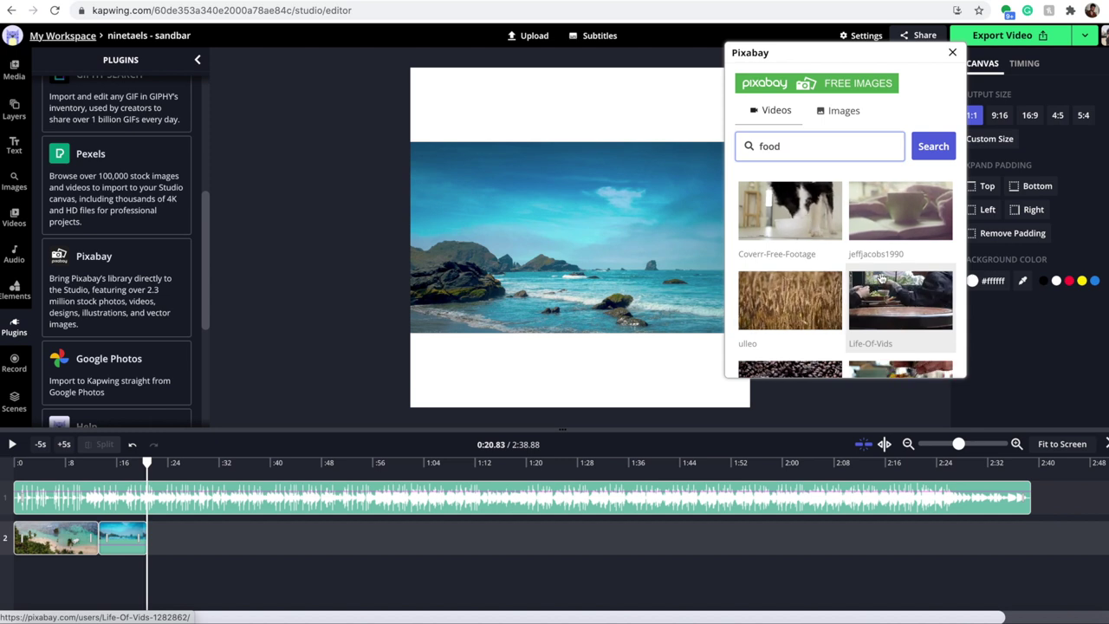
- Search Pixabay for 'welcome' and place the red WELCOME clip at the start of the timeline
double_click(778, 147)
type("he")
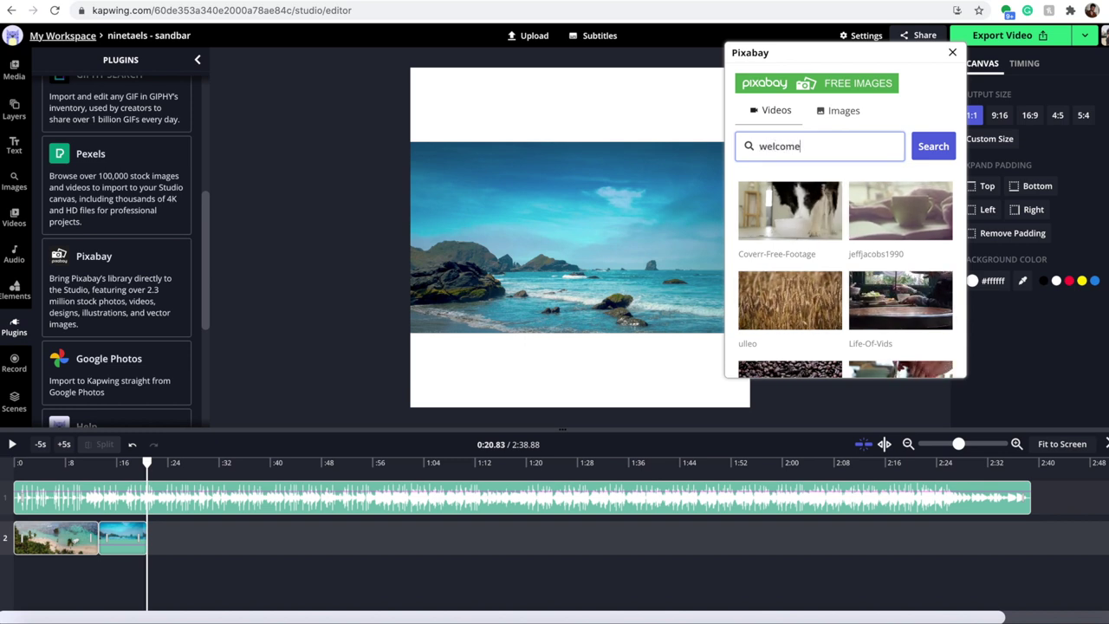
key("Return")
left_click_drag(53, 543, 115, 557)
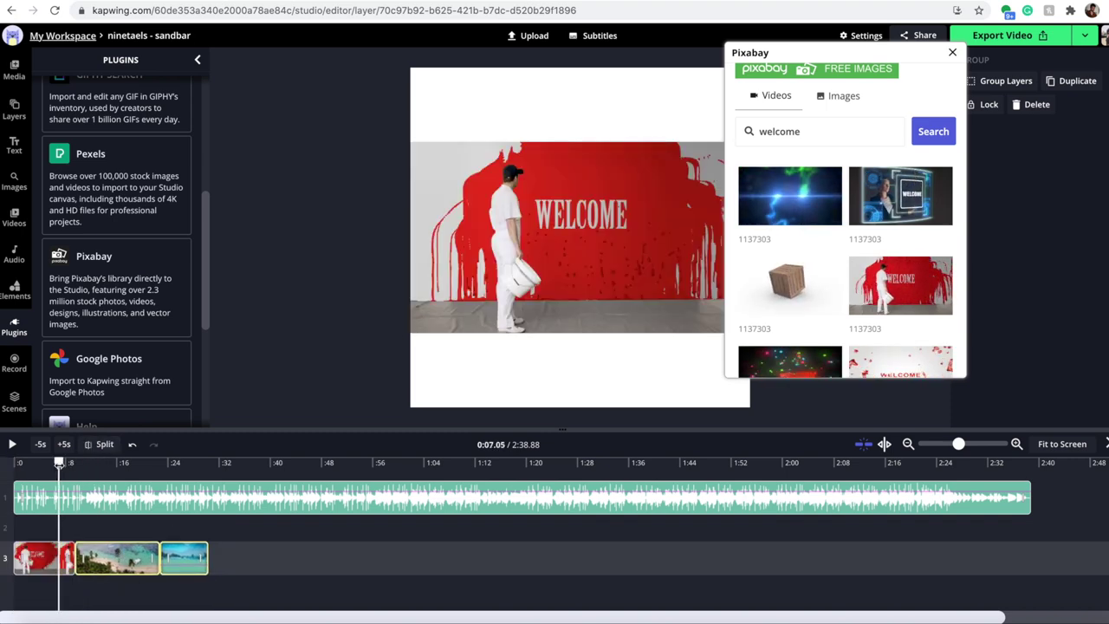
- Close the Pixabay plugin and remove the canvas padding so the footage fills the frame
scroll(845, 260, "down", 3)
left_click(407, 163)
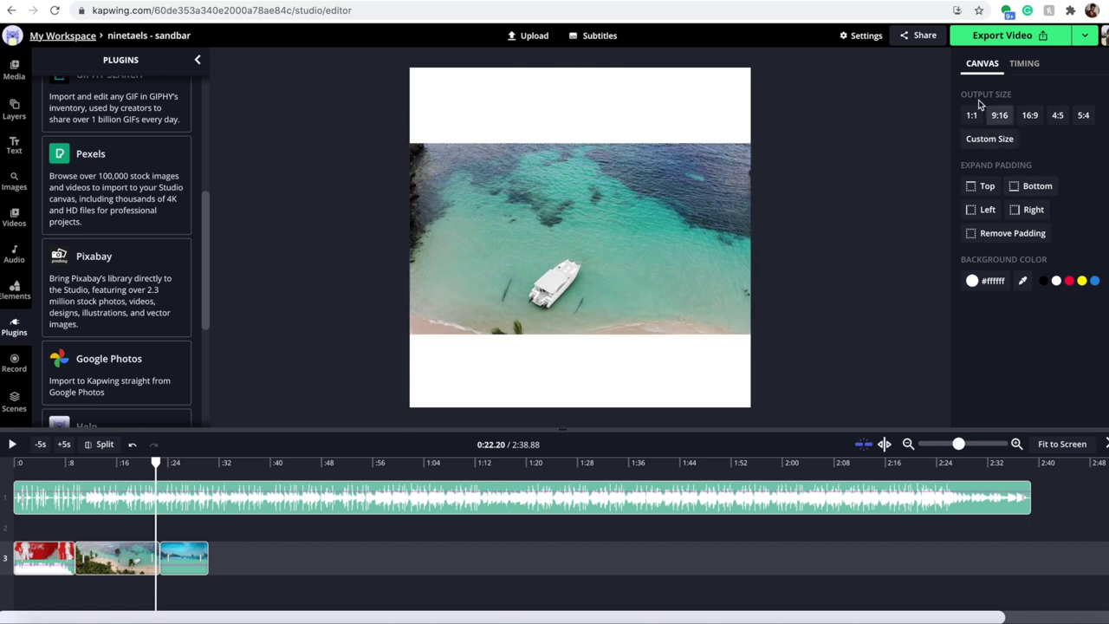
left_click(1010, 239)
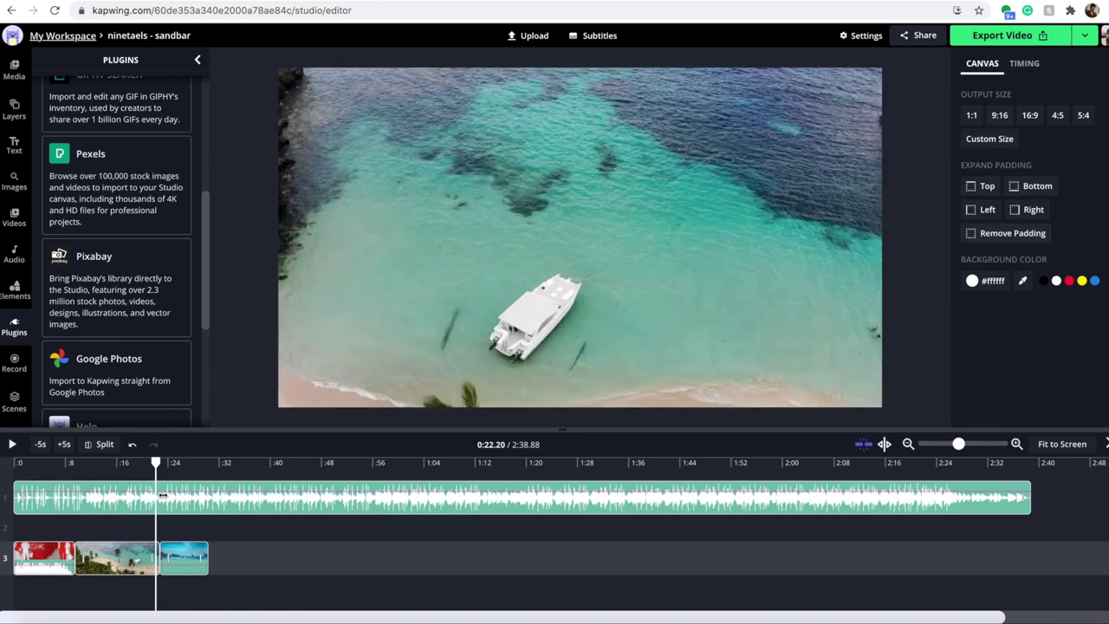
left_click(79, 473)
key("space")
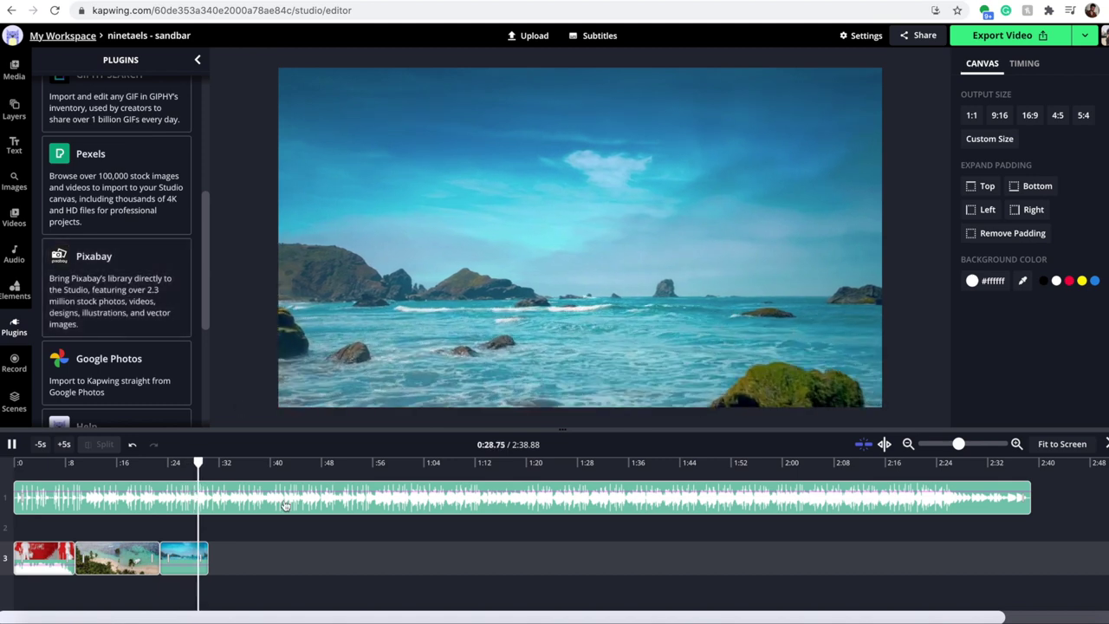
key("space")
scroll(110, 303, "down", 2)
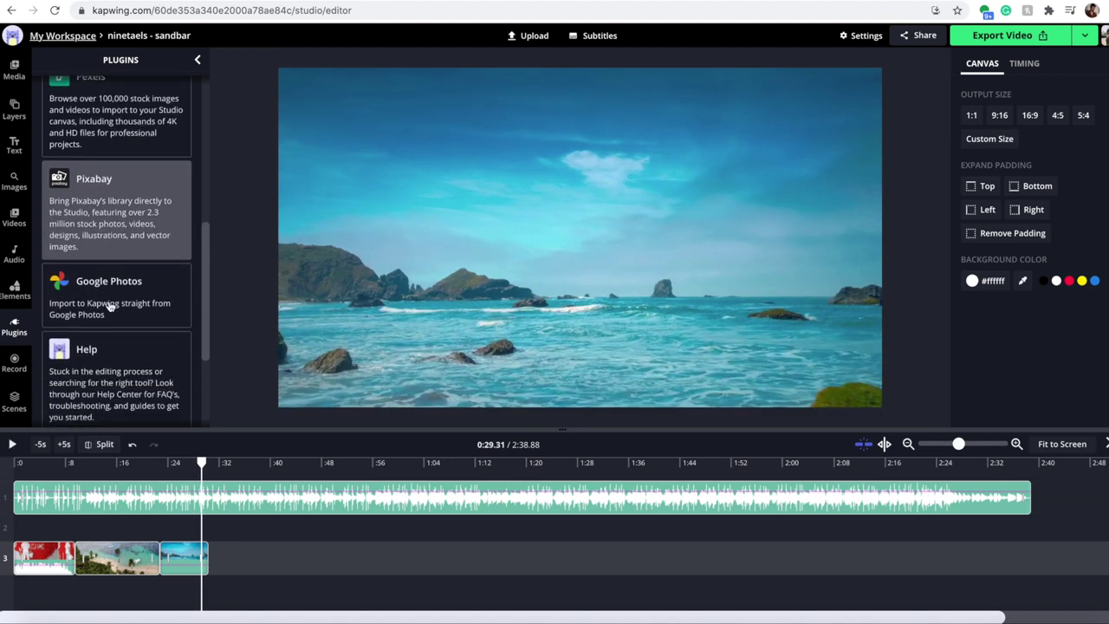
scroll(110, 305, "up", 8)
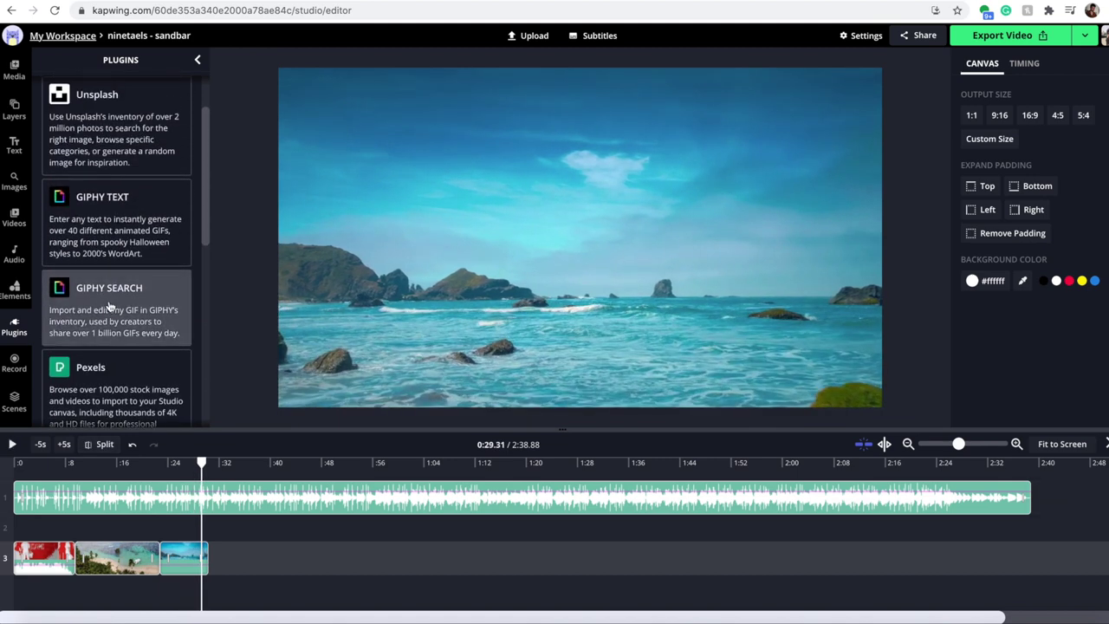
scroll(110, 306, "down", 1)
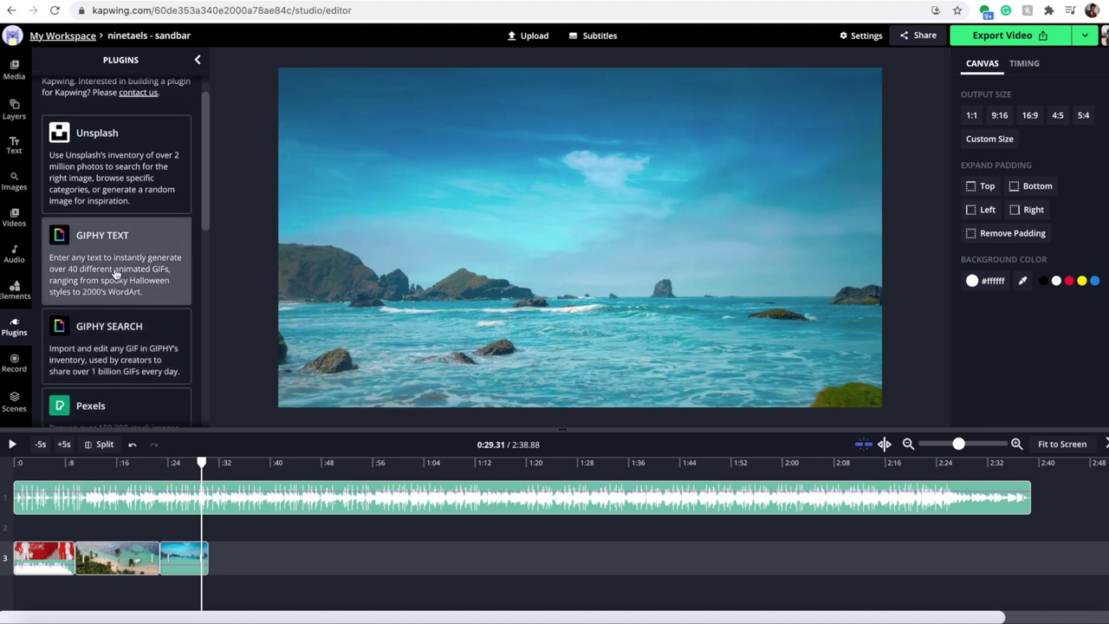
scroll(91, 314, "down", 8)
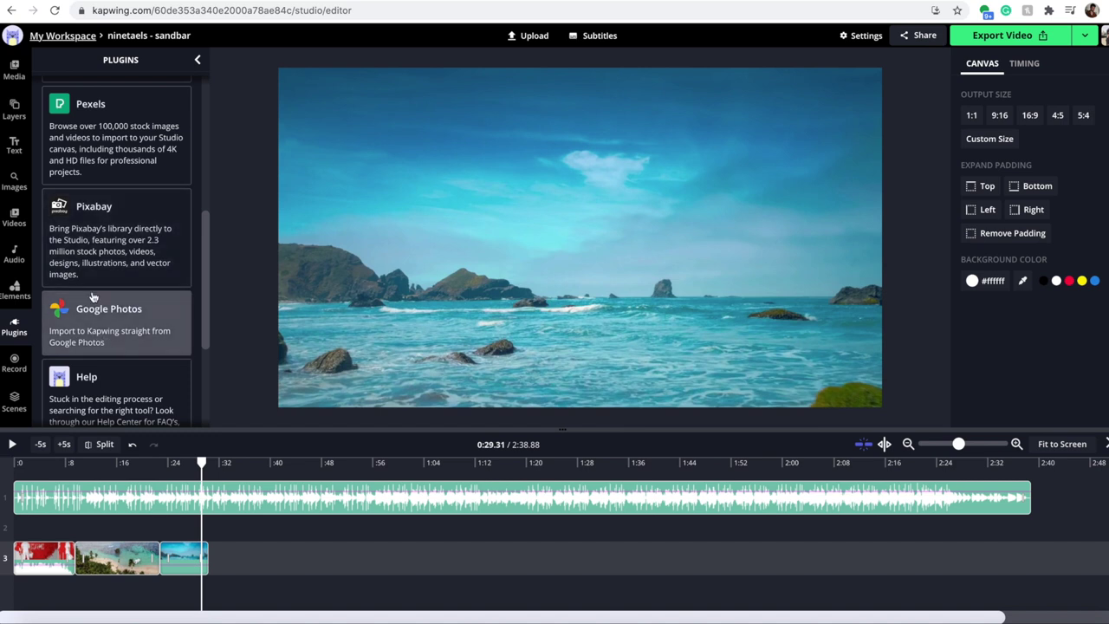
scroll(93, 315, "up", 8)
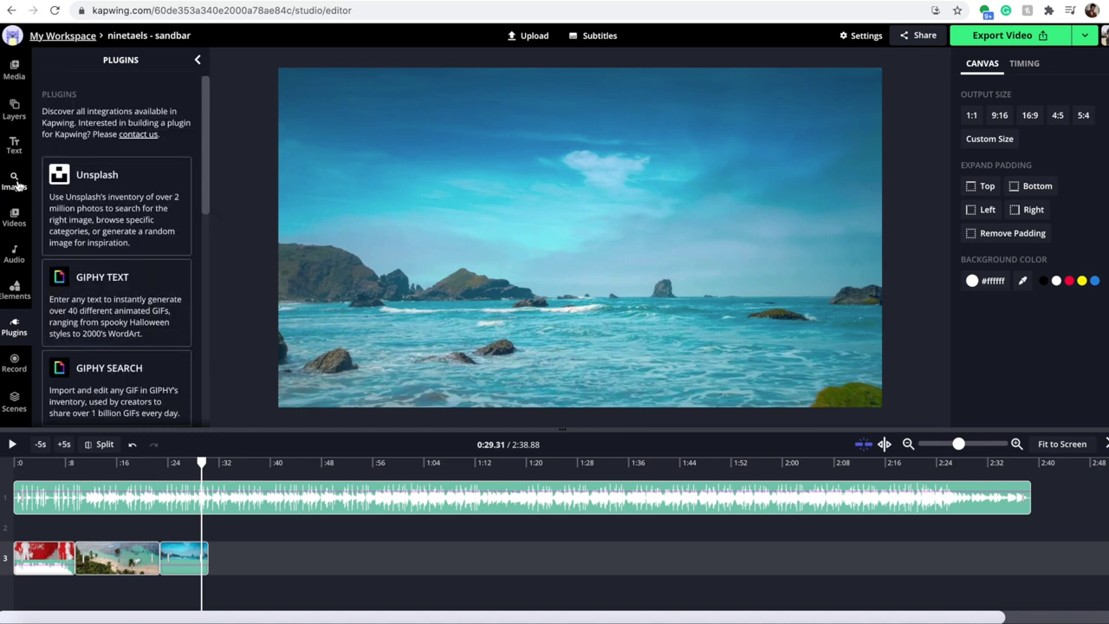
- Search the Images library for 'beach' and browse the sandy shore and palm tree results
left_click(15, 184)
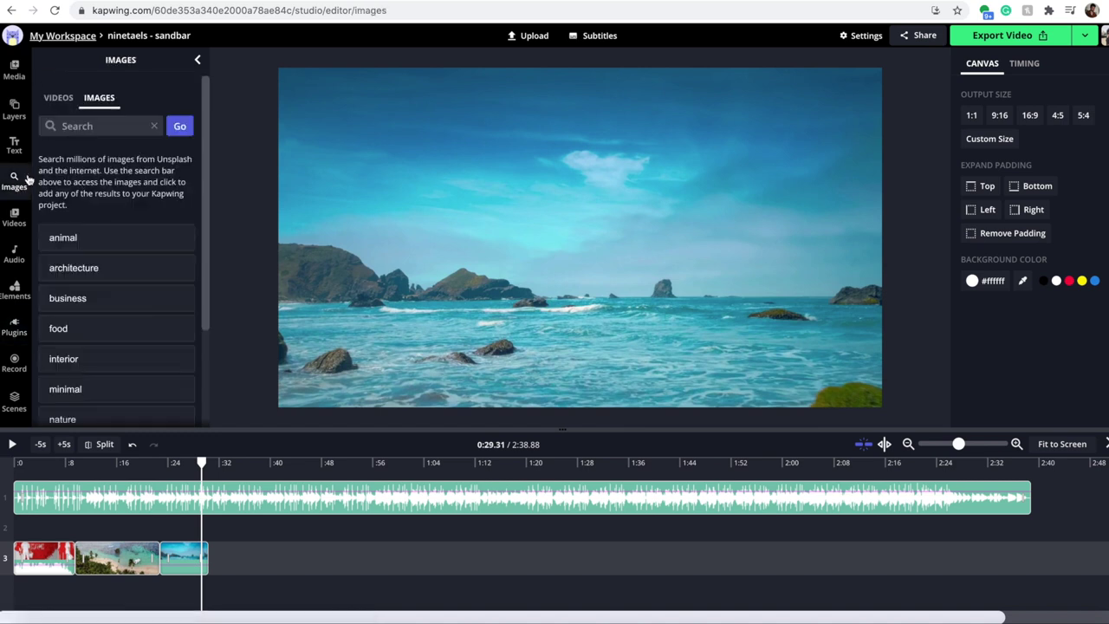
left_click(97, 125)
type("beach")
key("Return")
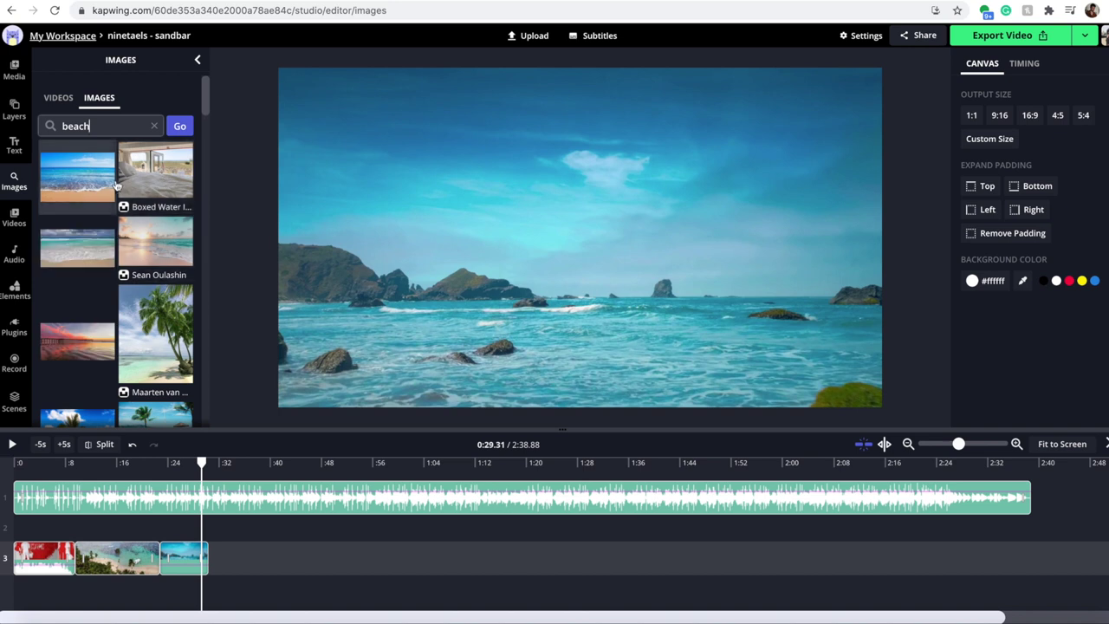
scroll(102, 249, "down", 2)
scroll(102, 248, "down", 1)
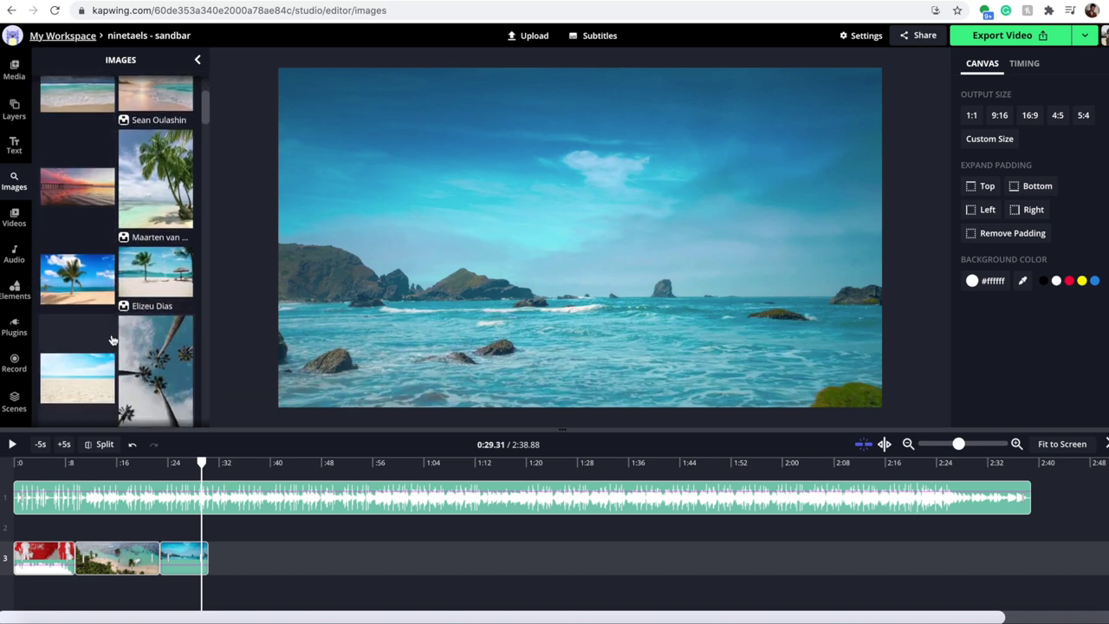
- Split the music track at 0:30.41 and delete the part after the split
left_click(206, 498)
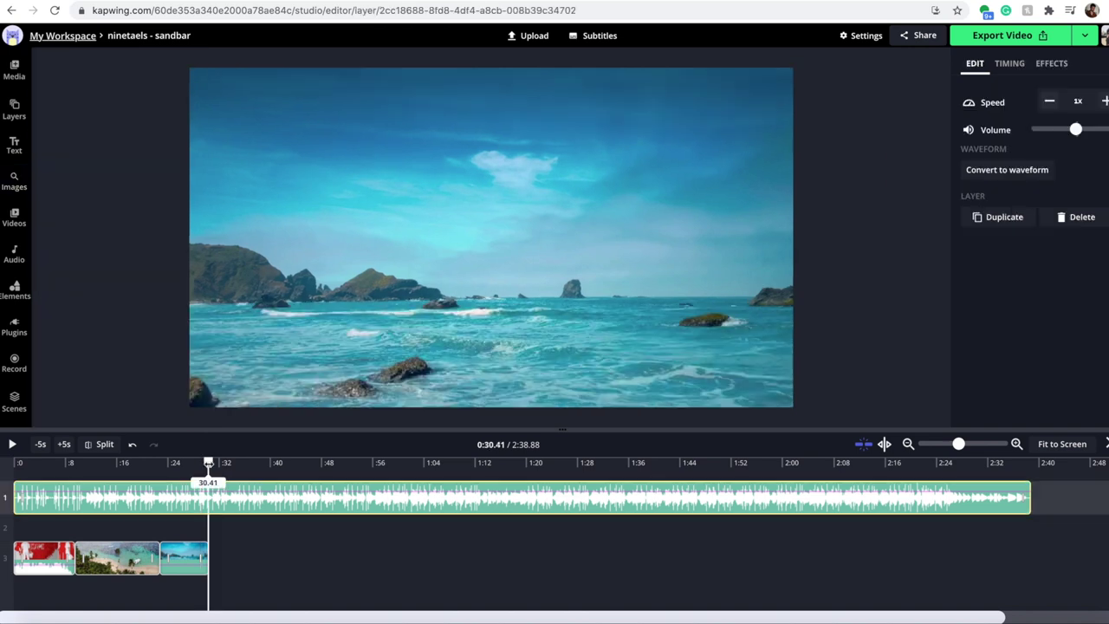
left_click(210, 498)
left_click(207, 498)
key("s")
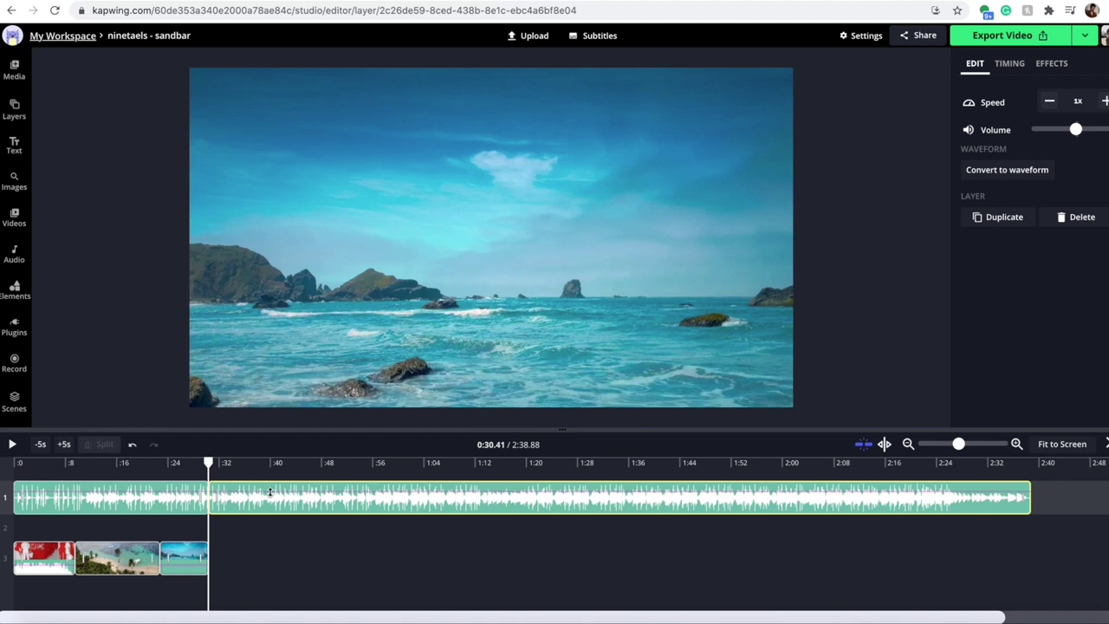
key("Delete")
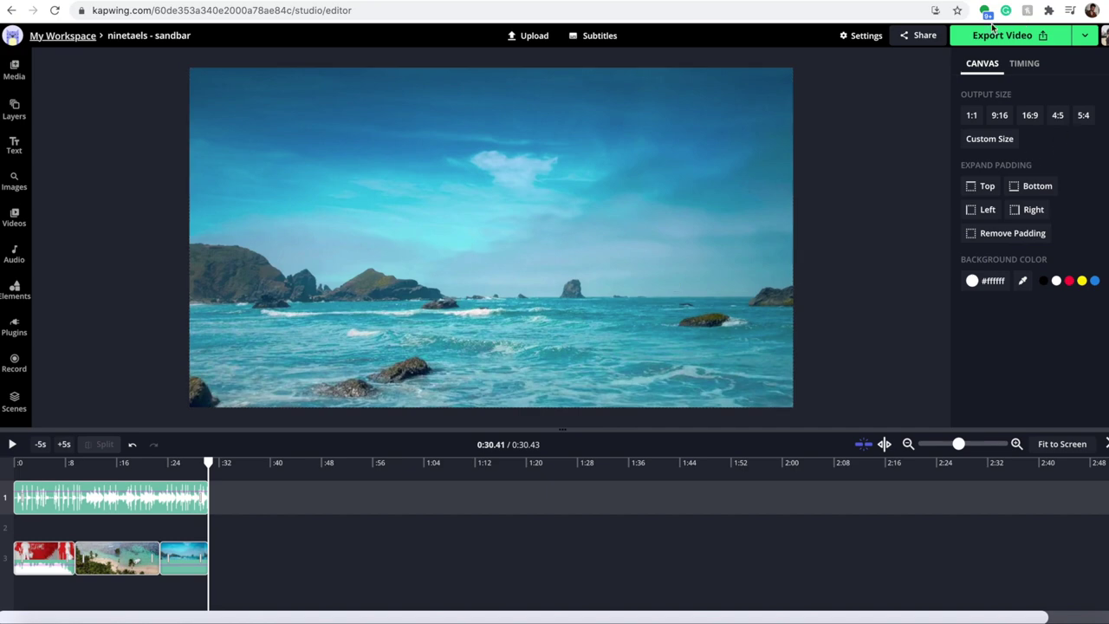
- Export the video and let it render on the project's export page
left_click(993, 38)
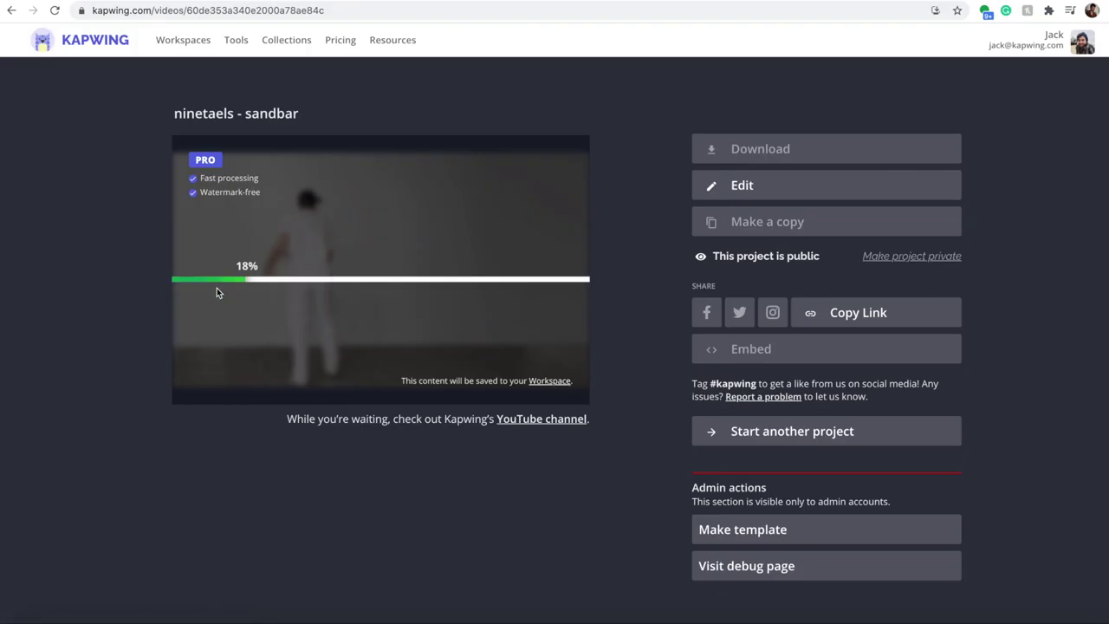